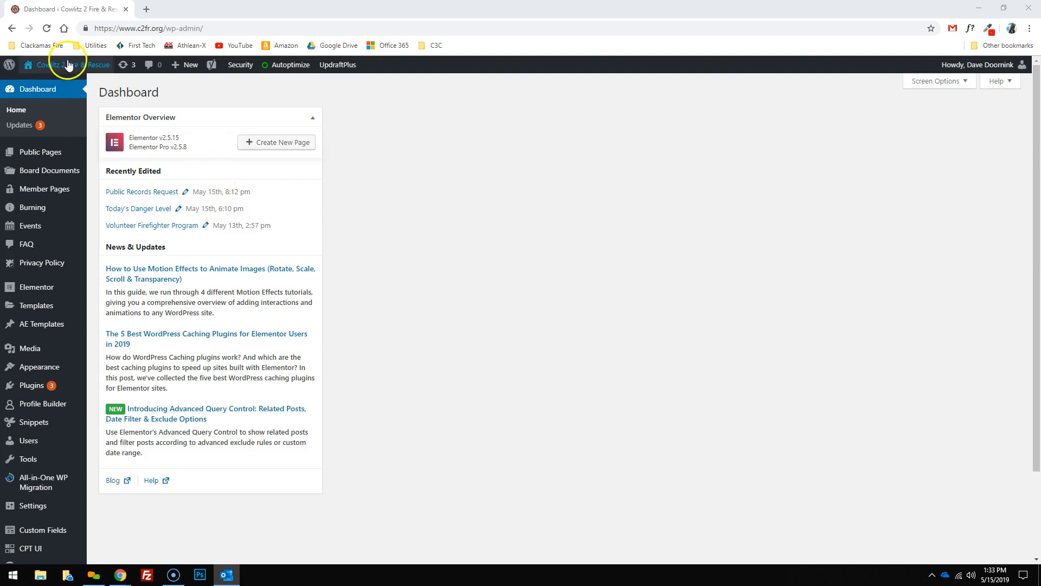
Open the public Cowlitz 2 Fire & Rescue site in a new browser tab beside the dashboard
mouse_move(70, 76)
click(42, 87)
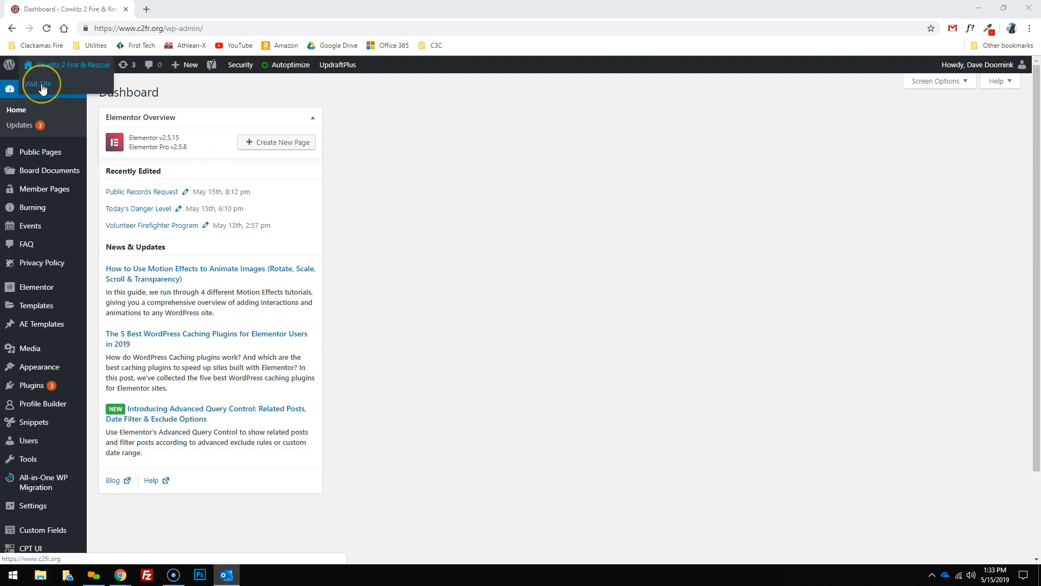
right_click(42, 86)
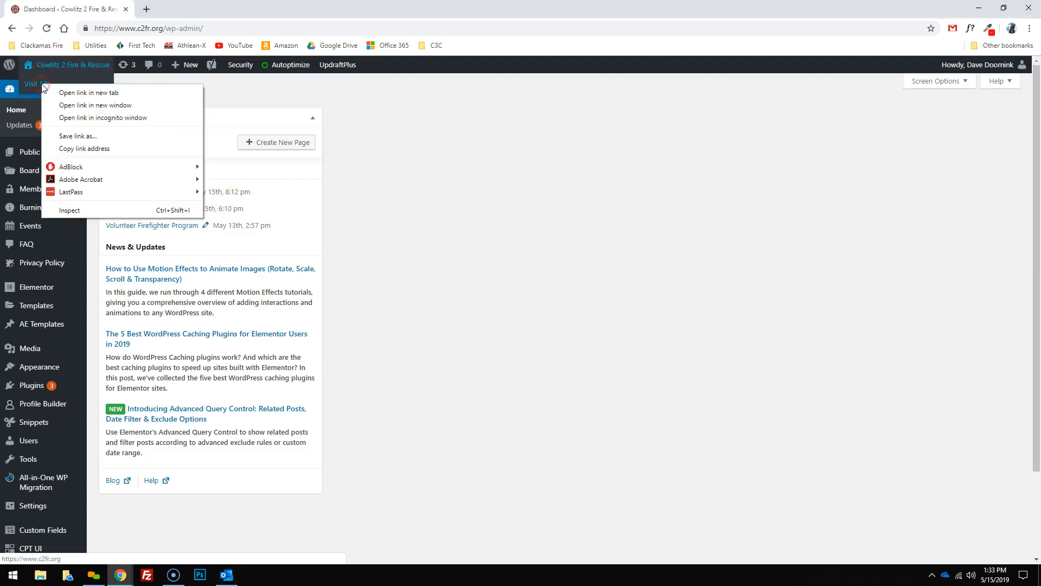
click(80, 94)
click(196, 10)
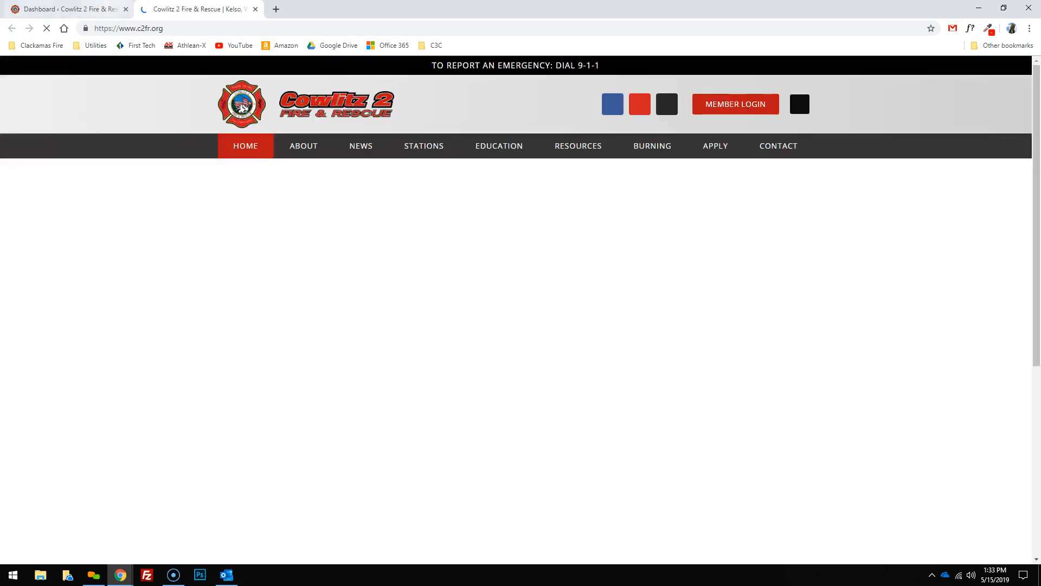
click(100, 10)
click(166, 10)
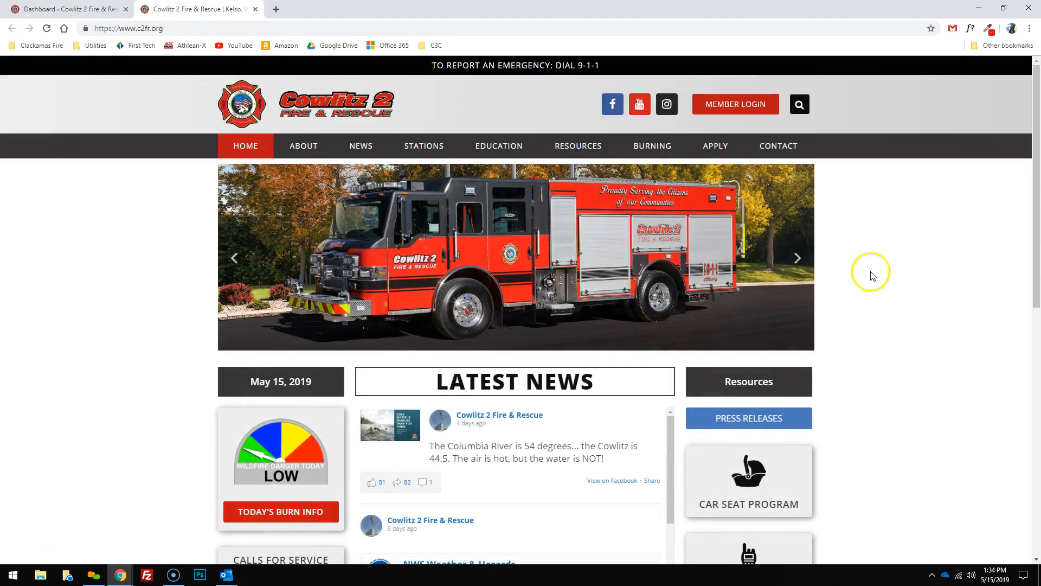
Go to the Lateral Employment page on the public site, test its Lateral Level Flyer link, and close the tab it opens
mouse_move(702, 148)
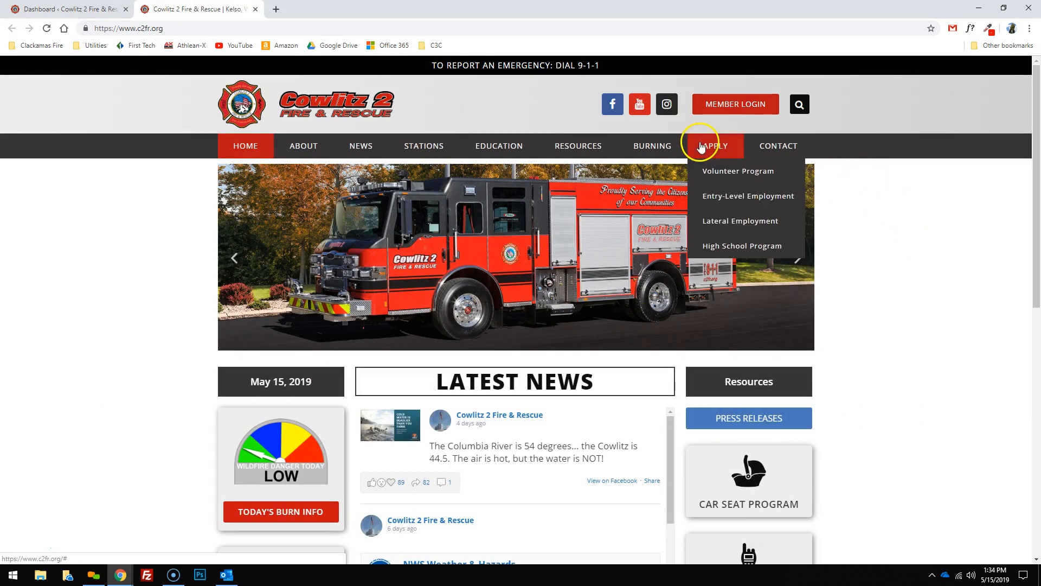
click(730, 220)
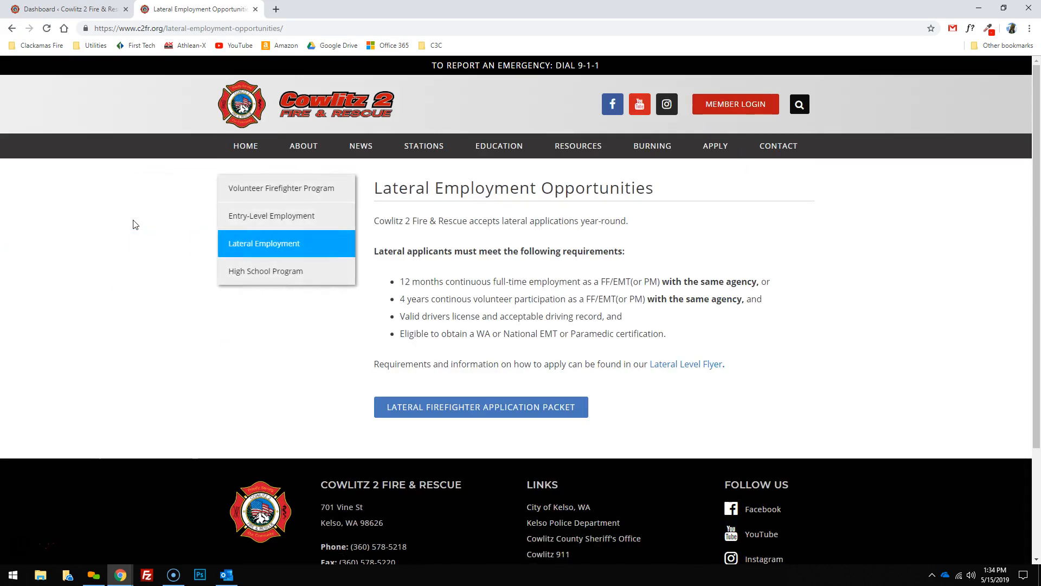
click(694, 367)
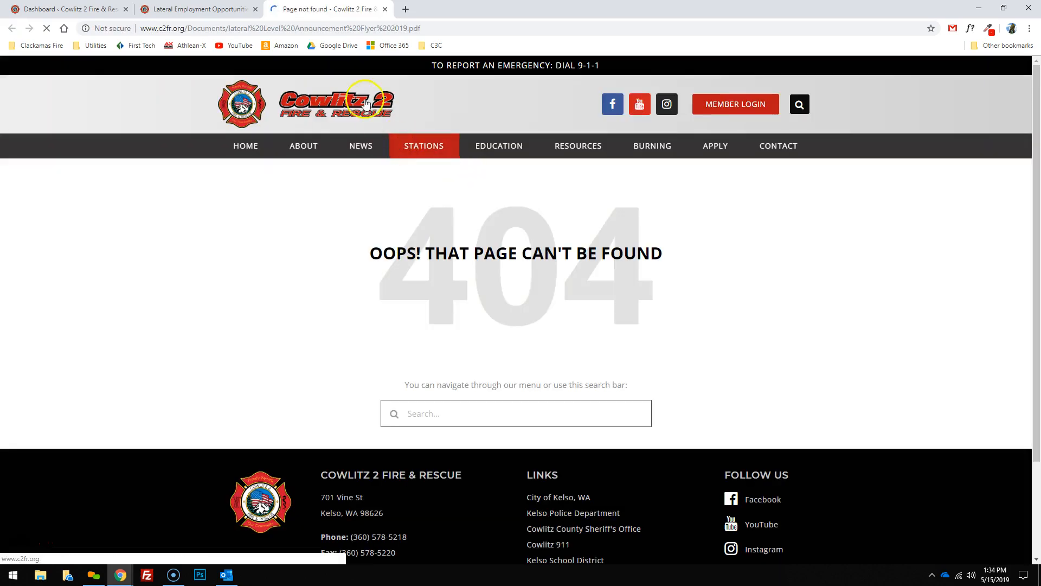
click(384, 10)
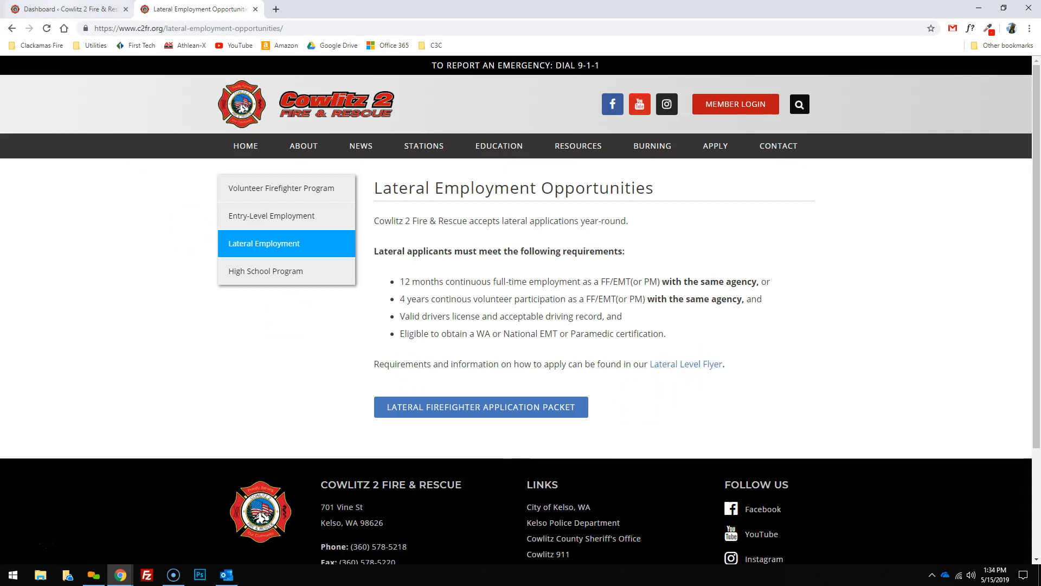
click(65, 10)
click(191, 5)
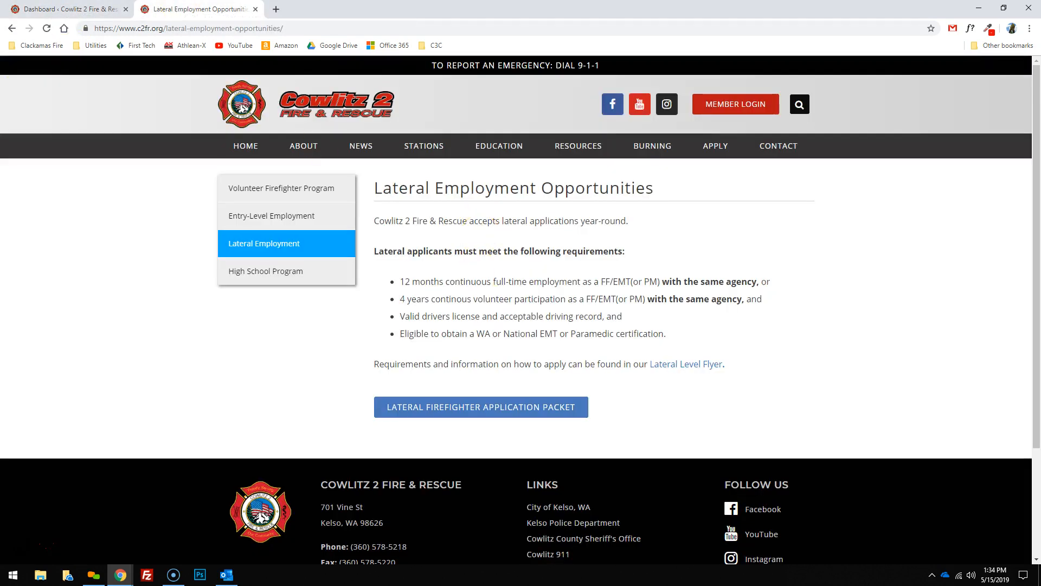
click(52, 8)
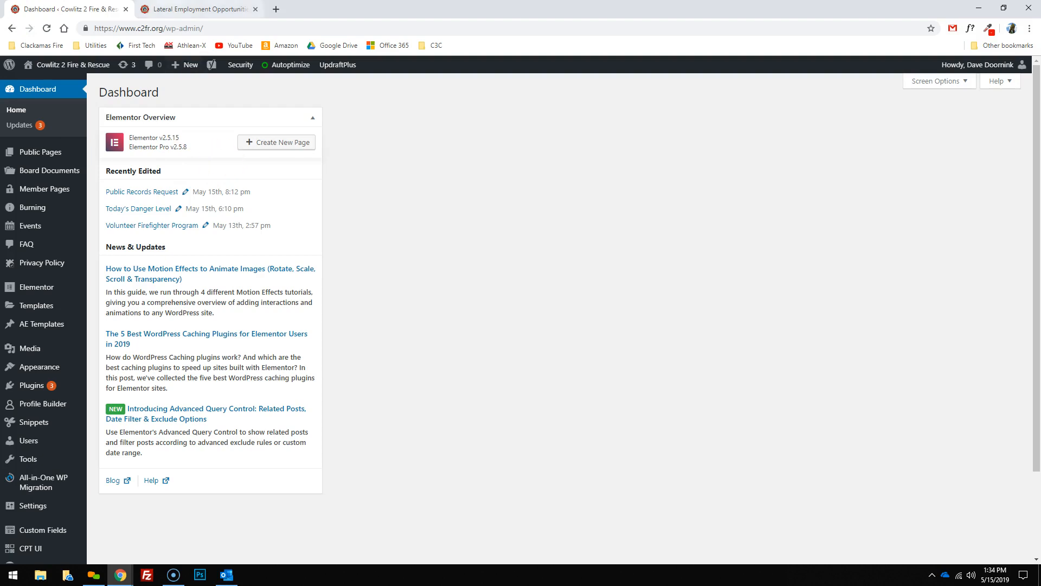
click(195, 9)
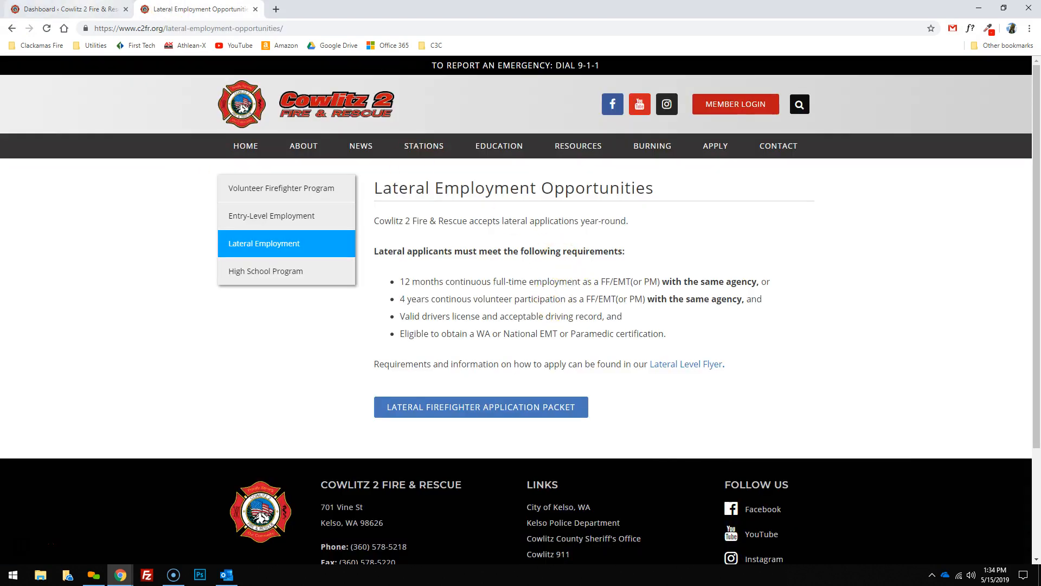
click(81, 6)
click(206, 9)
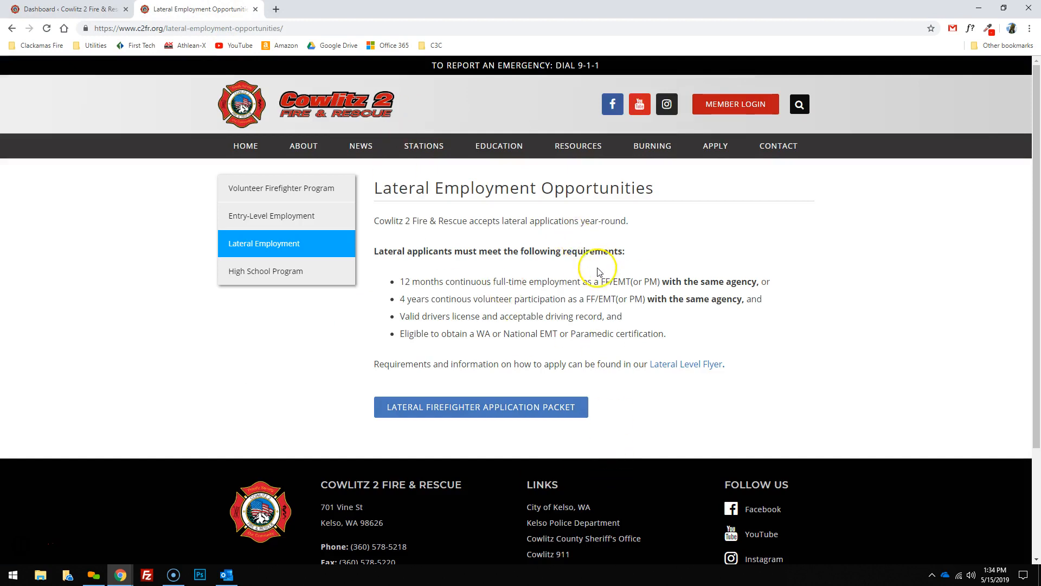
From the dashboard, search the Elementor Finder for "lateral" and open the Lateral Employment Opportunities page in the Elementor editor
click(108, 9)
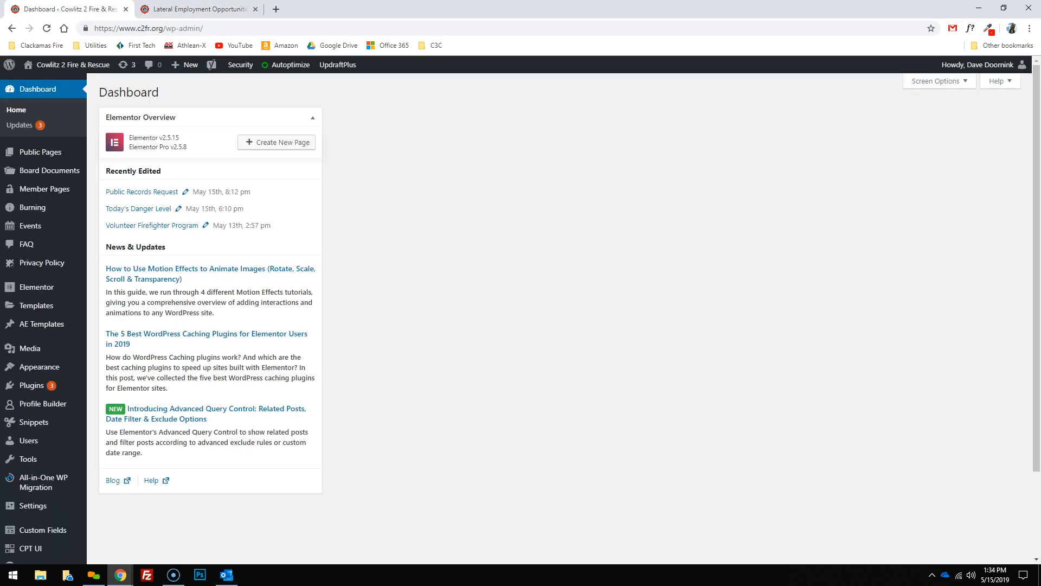
key(ctrl+e)
text(lateral)
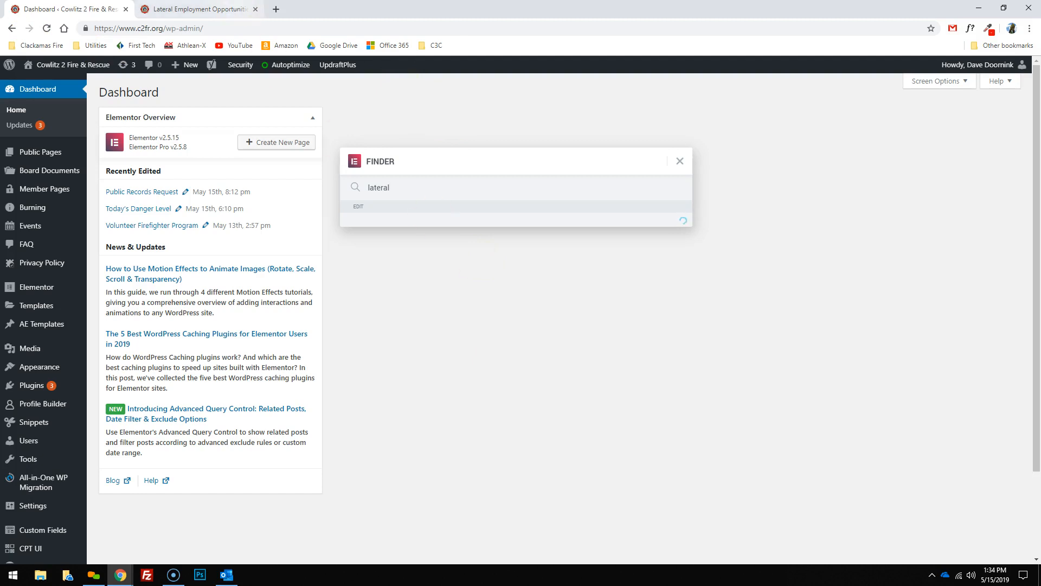
click(239, 9)
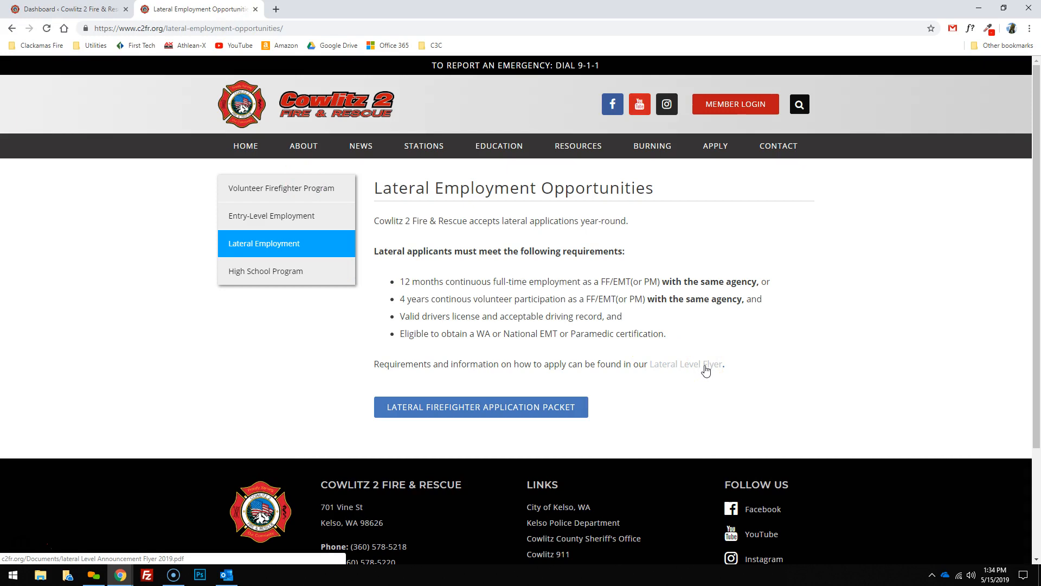
click(65, 9)
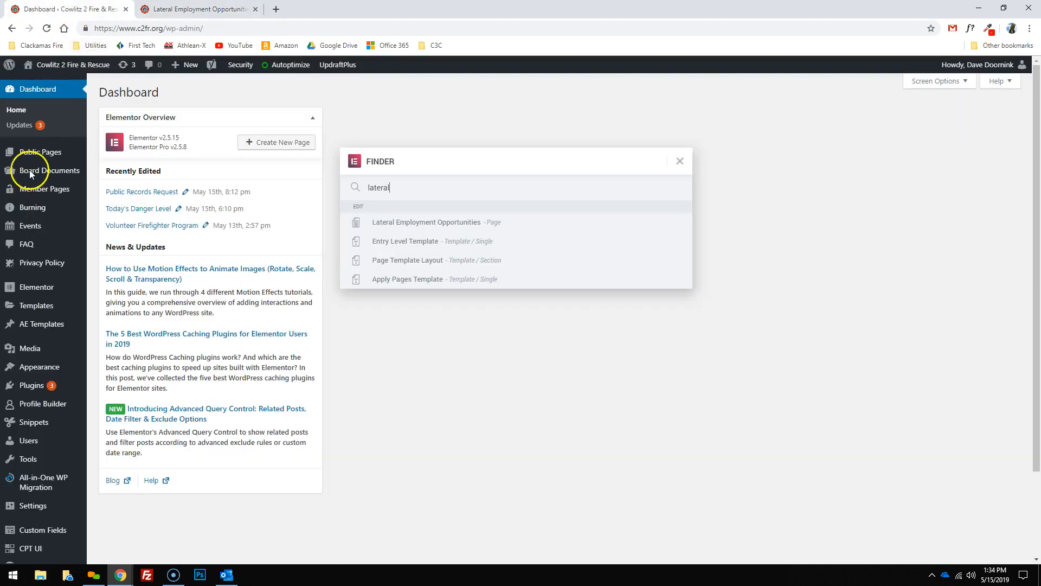
click(198, 9)
click(66, 8)
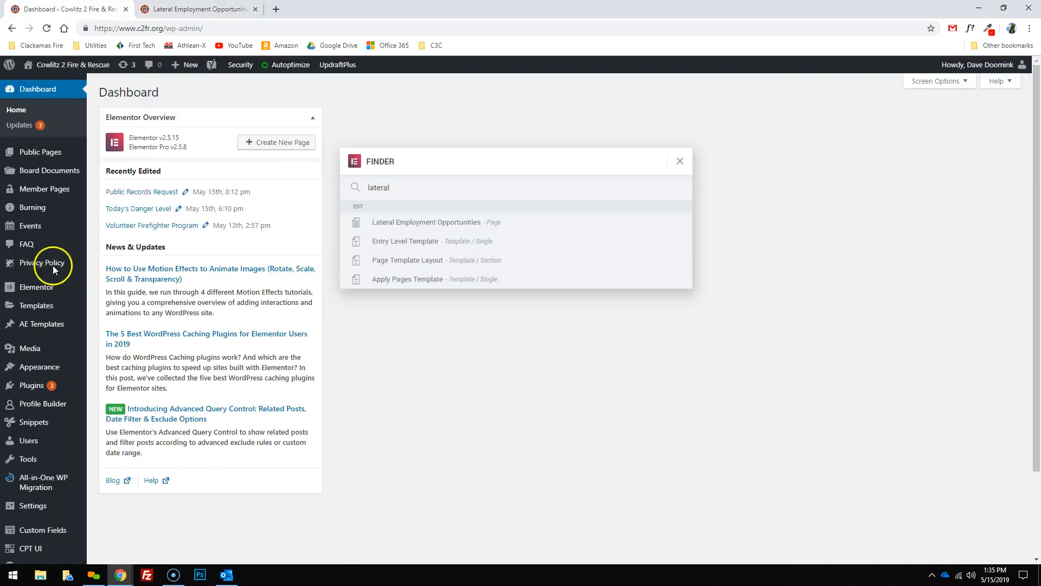
click(223, 6)
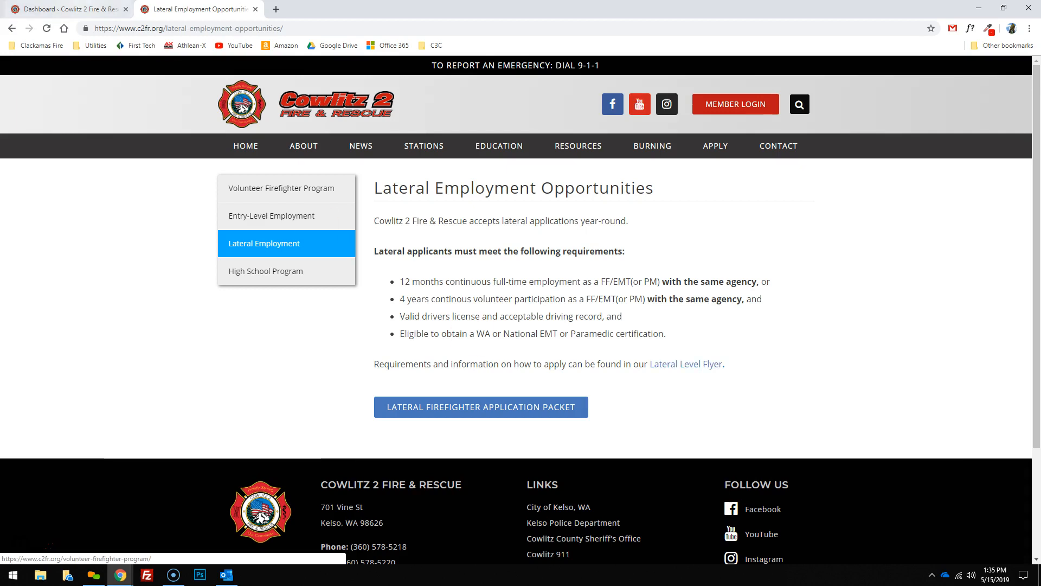
click(93, 9)
click(466, 222)
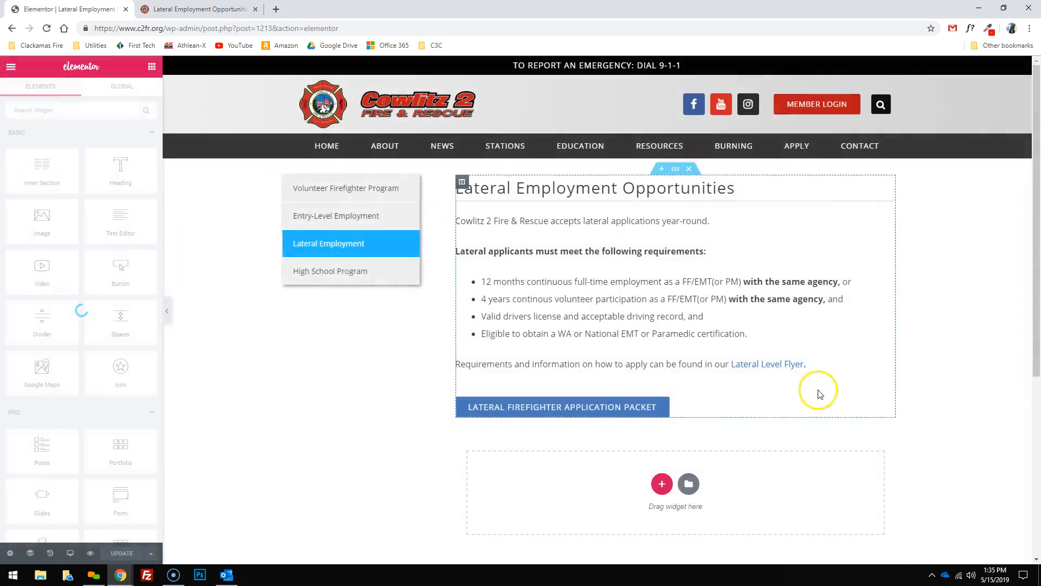
Open the Lateral Level Flyer link in the requirements text for editing and inspect its URL from the beginning
click(798, 365)
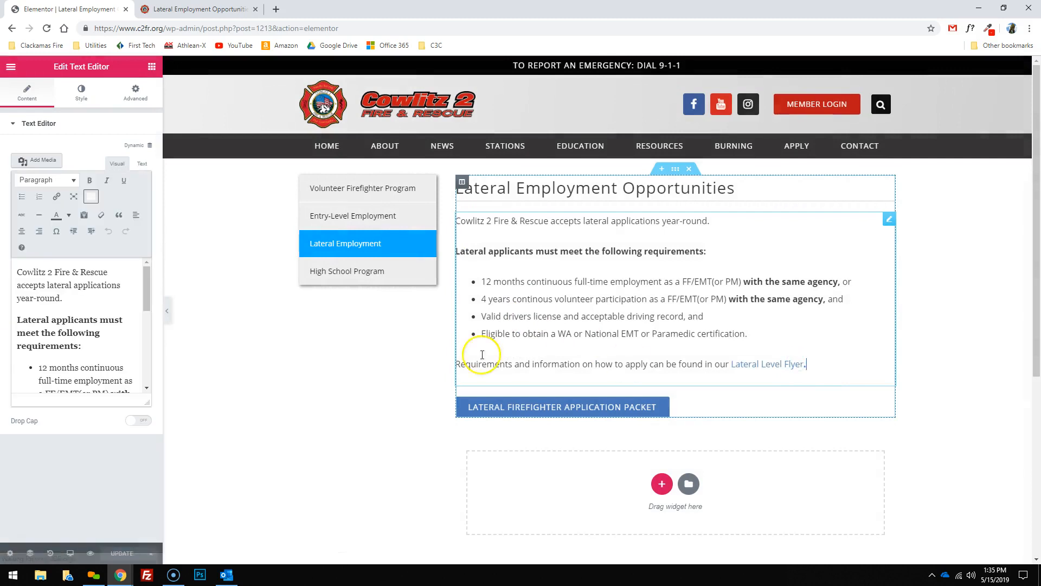
drag(144, 293, 144, 376)
click(80, 376)
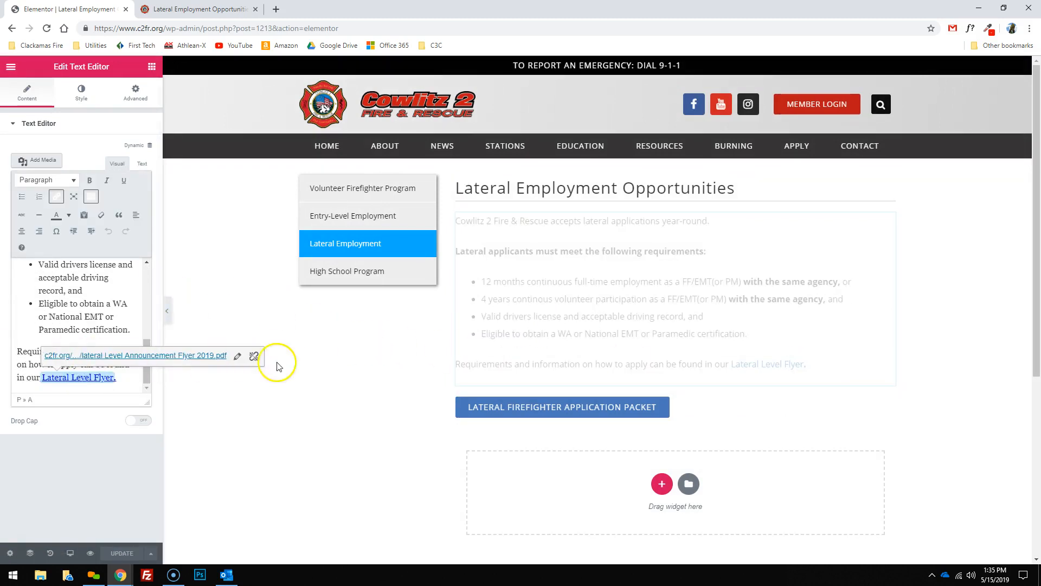
click(234, 358)
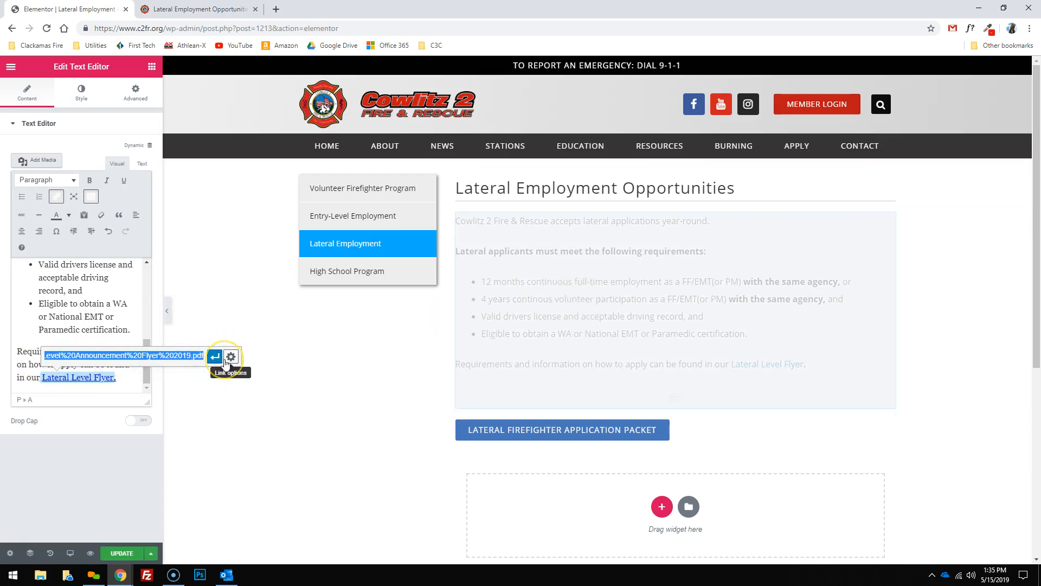
click(194, 358)
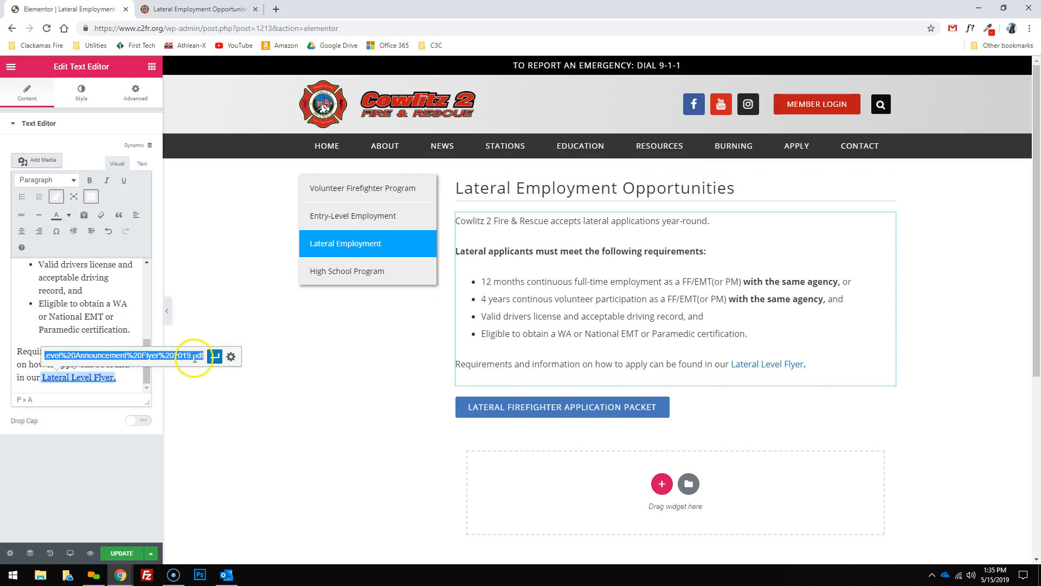
click(179, 360)
key(Home)
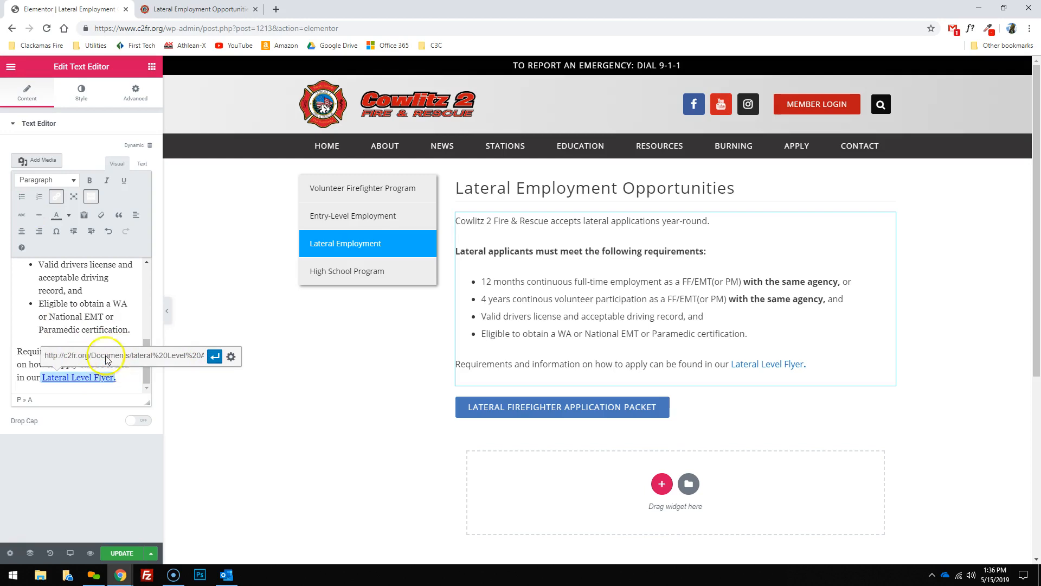
Exit the Elementor editor to the WordPress admin area and open the Media Library
click(11, 66)
key(Return)
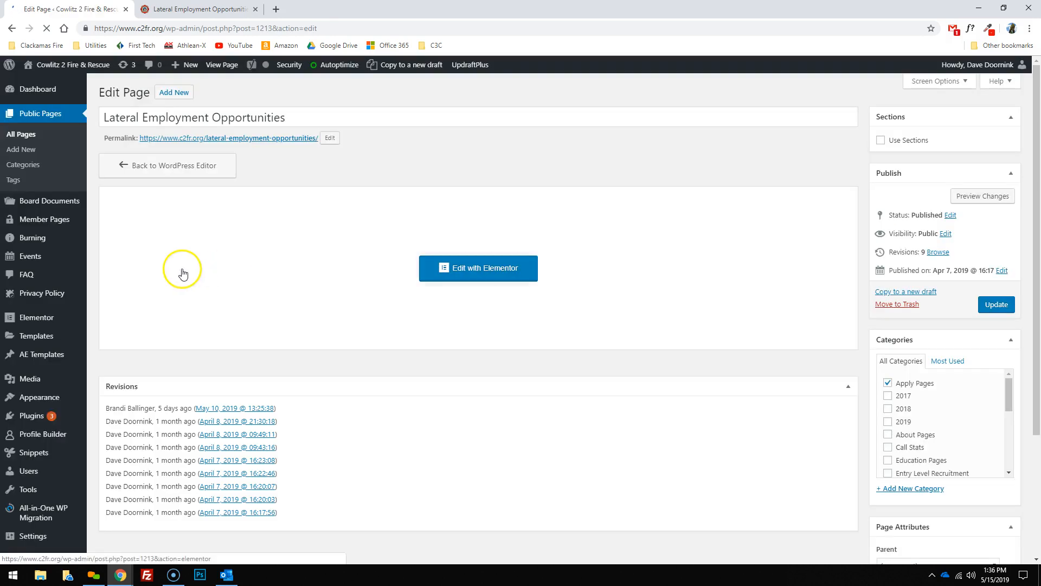
click(39, 204)
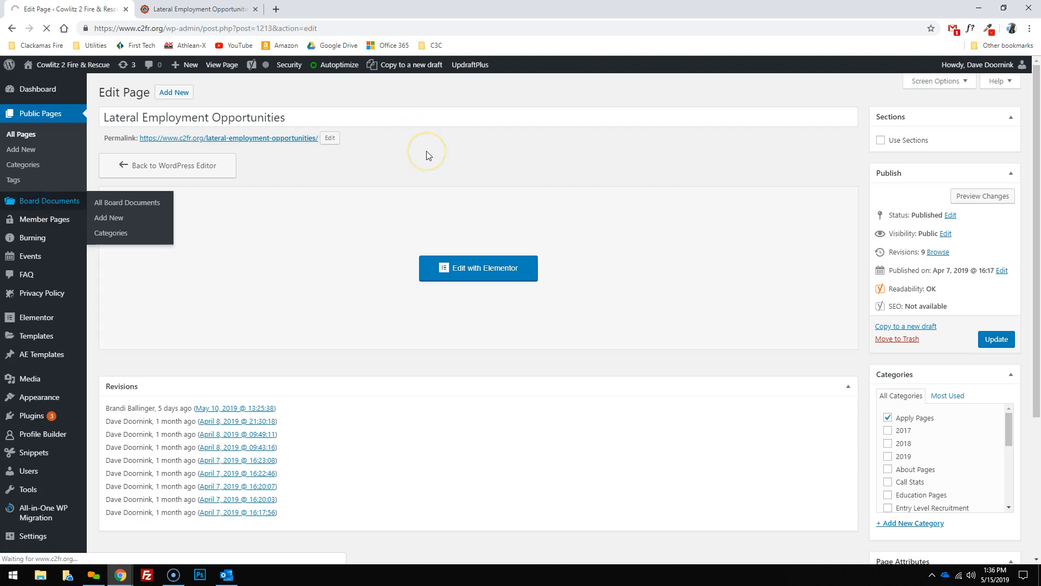
scroll(422, 402, down, 1)
scroll(422, 402, up, 1)
mouse_move(23, 242)
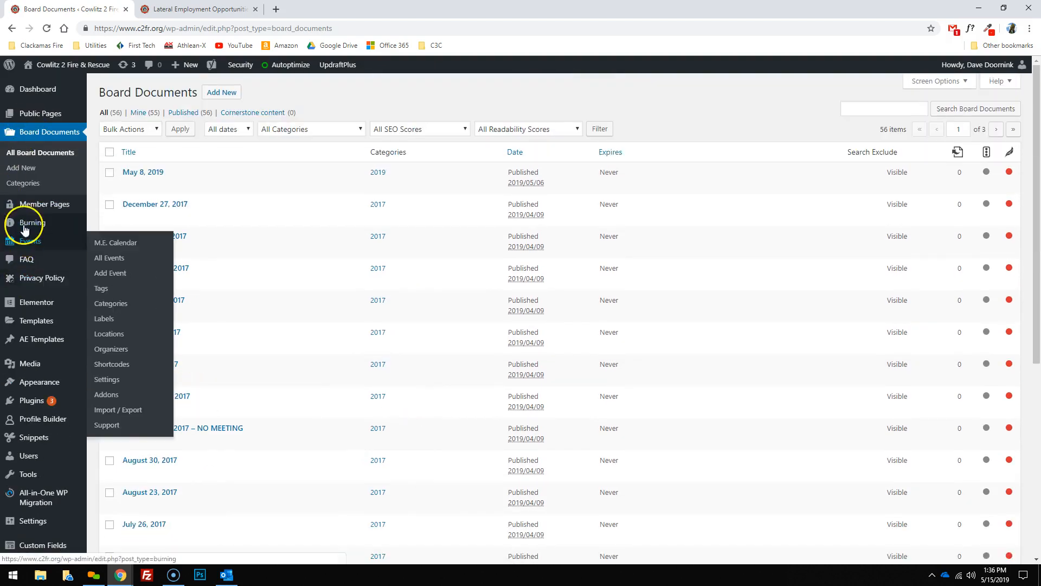
click(34, 366)
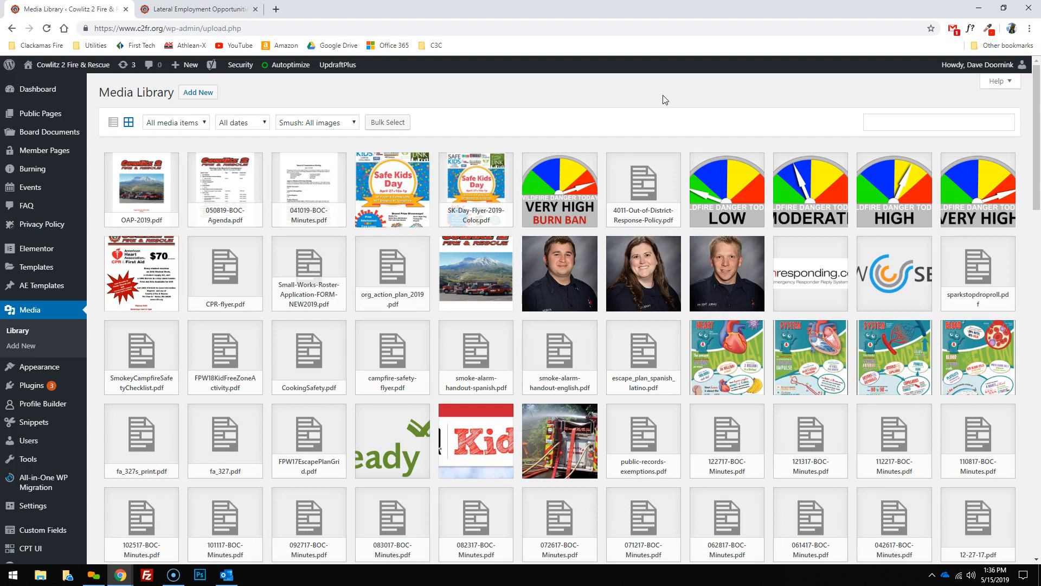
Check which file the Lateral Level Flyer link targets on the public Lateral Employment page, and return to the Media Library
click(622, 106)
click(173, 10)
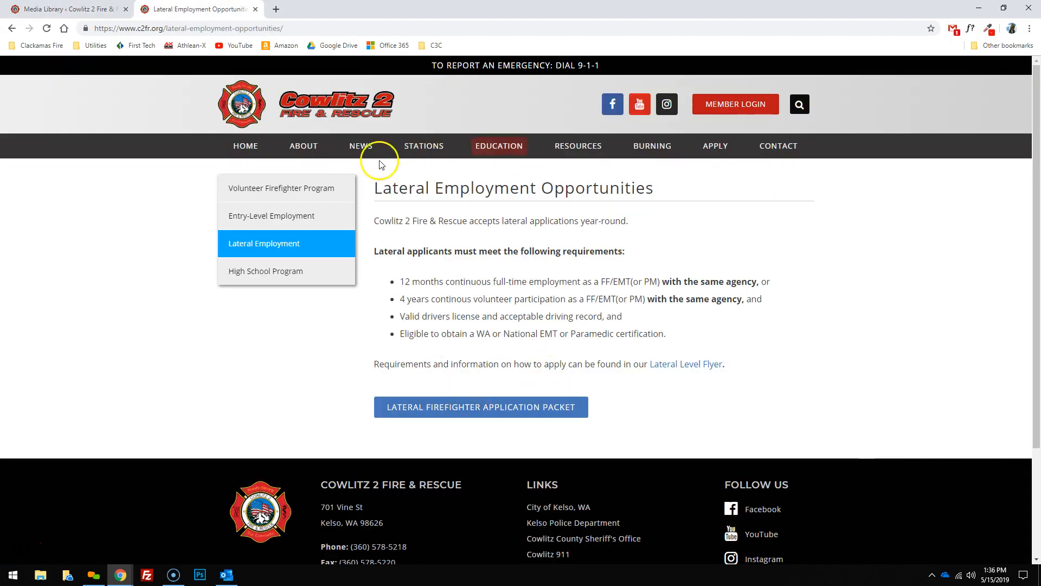
key(ctrl+Tab)
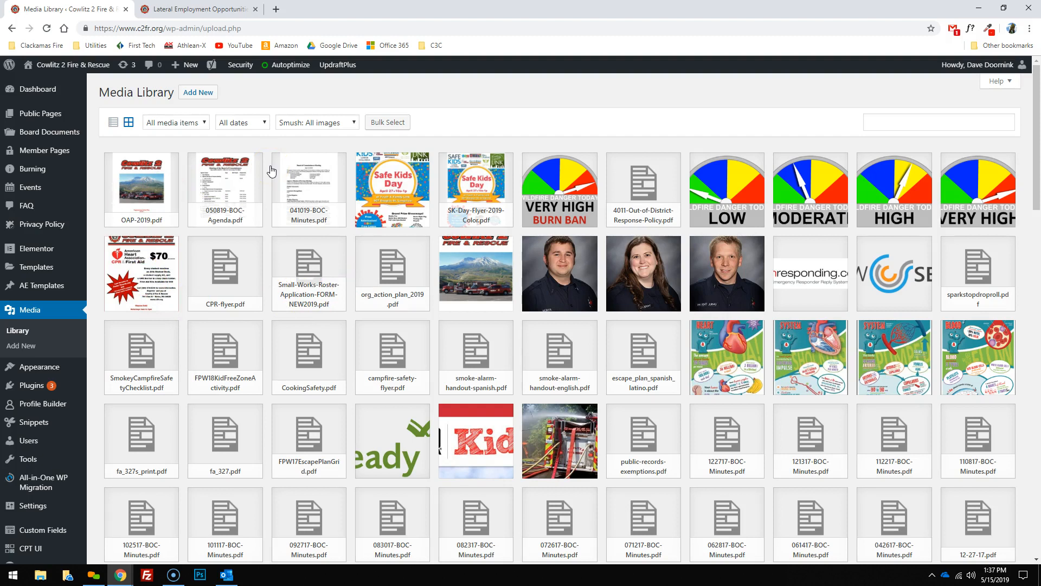
click(496, 172)
key(ctrl+Tab)
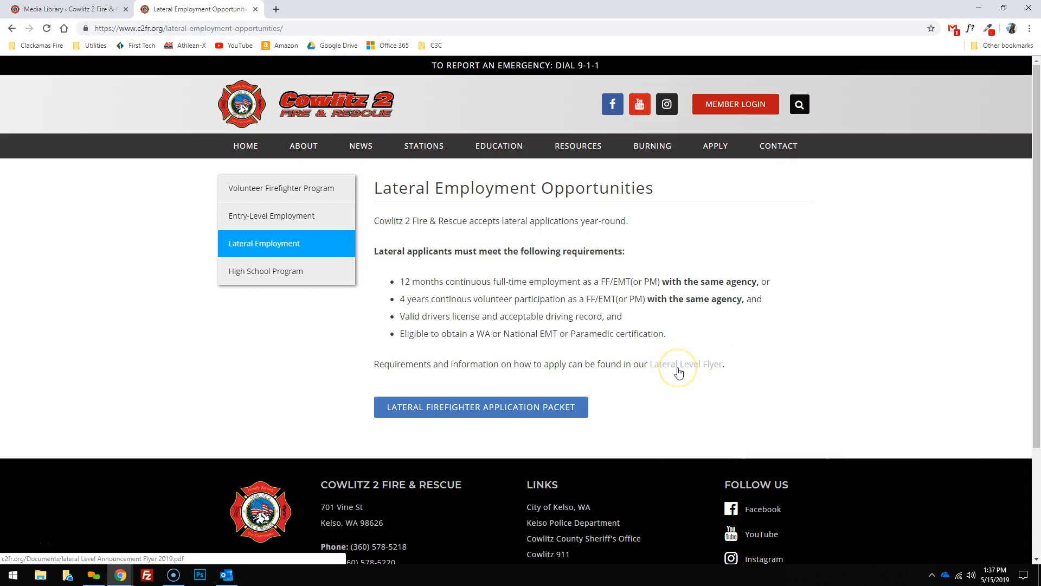
key(ctrl+Tab)
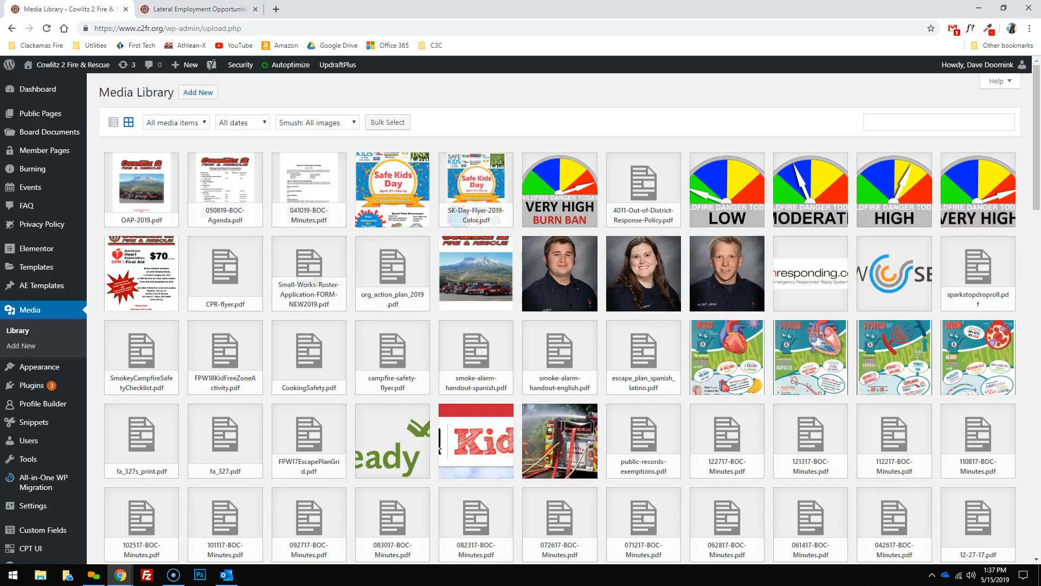
Search the Media Library for "lateral"
click(848, 129)
click(937, 117)
text(lateral)
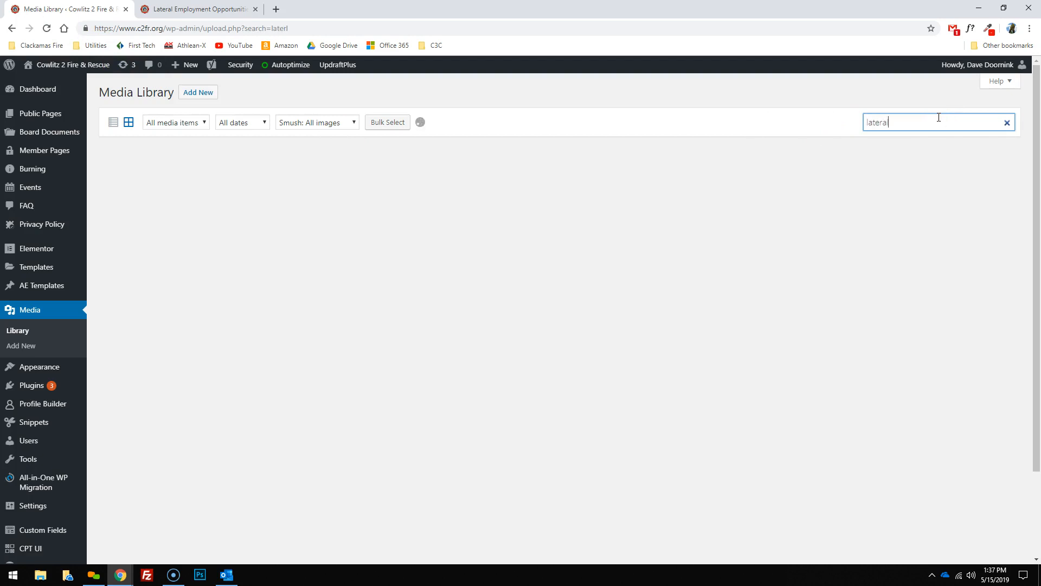
click(692, 350)
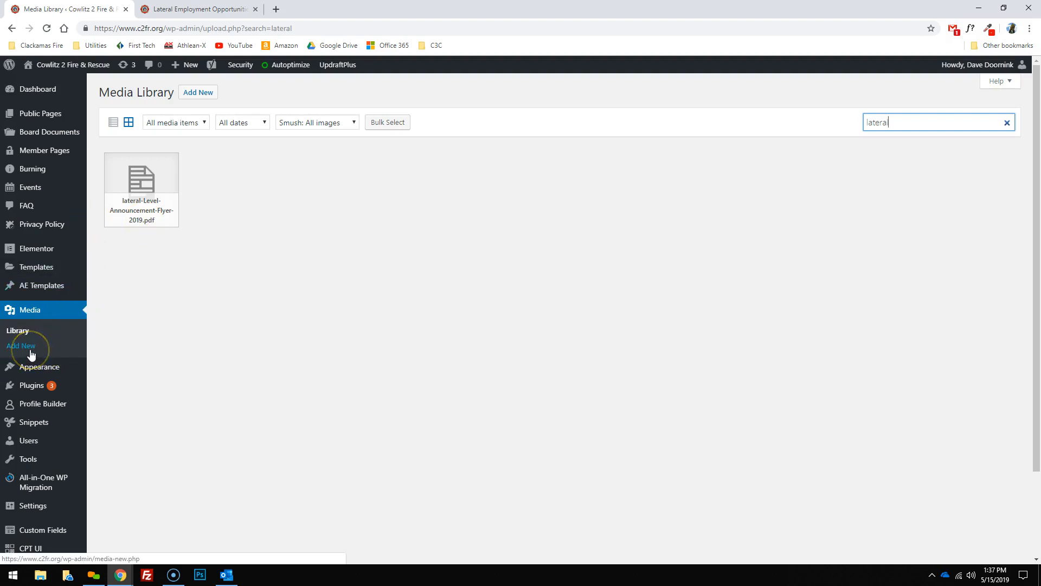
Upload the sandy fire staff CSV file from the Desktop to the Media Library
click(201, 94)
click(564, 172)
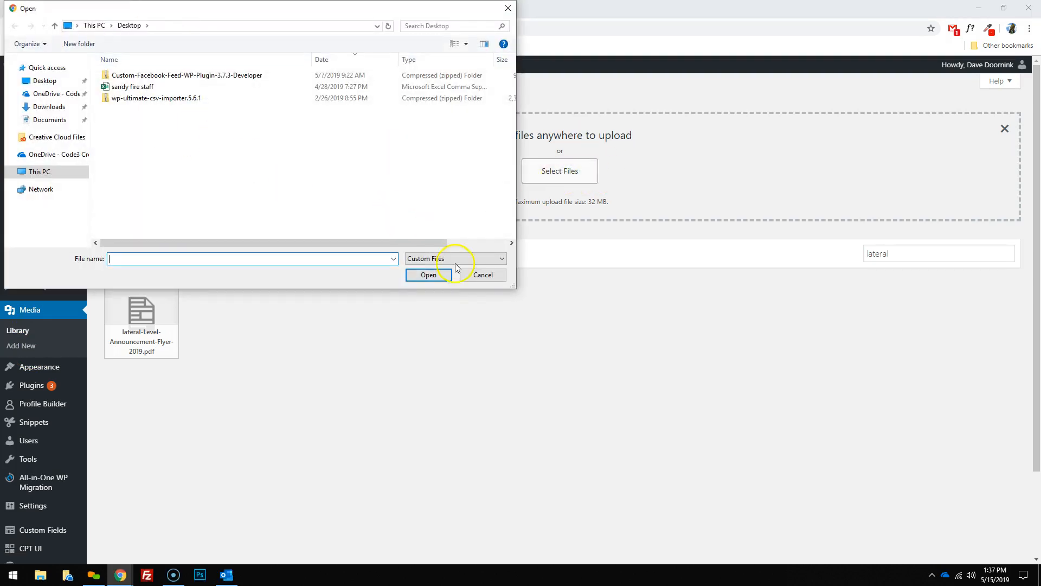
click(479, 276)
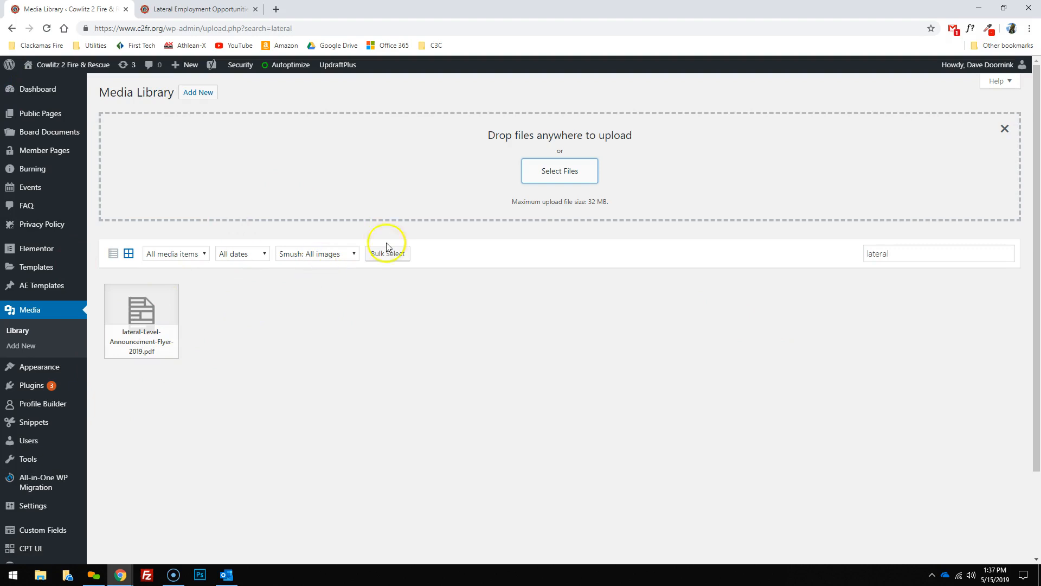
click(582, 177)
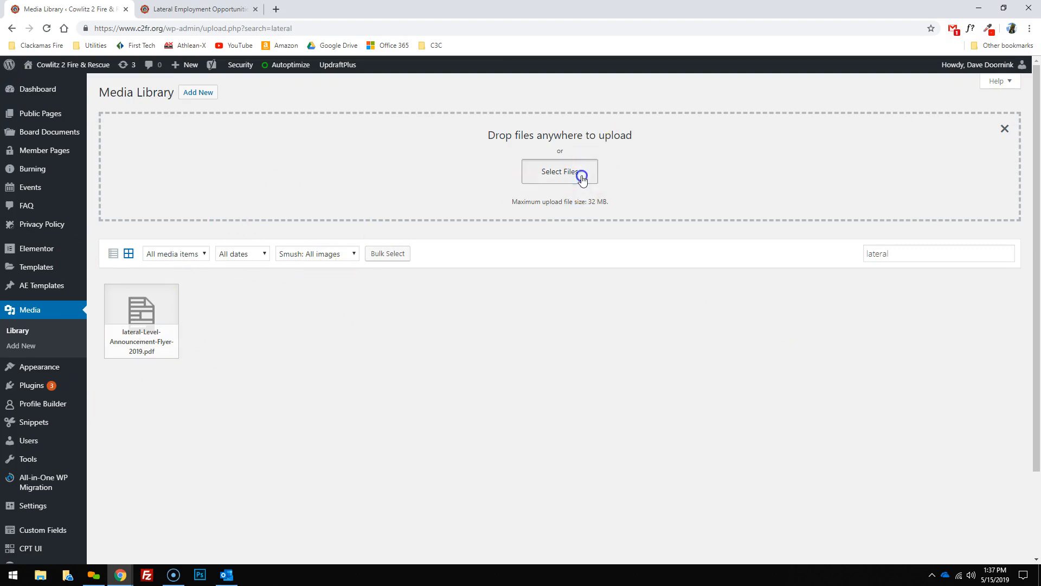
double_click(152, 88)
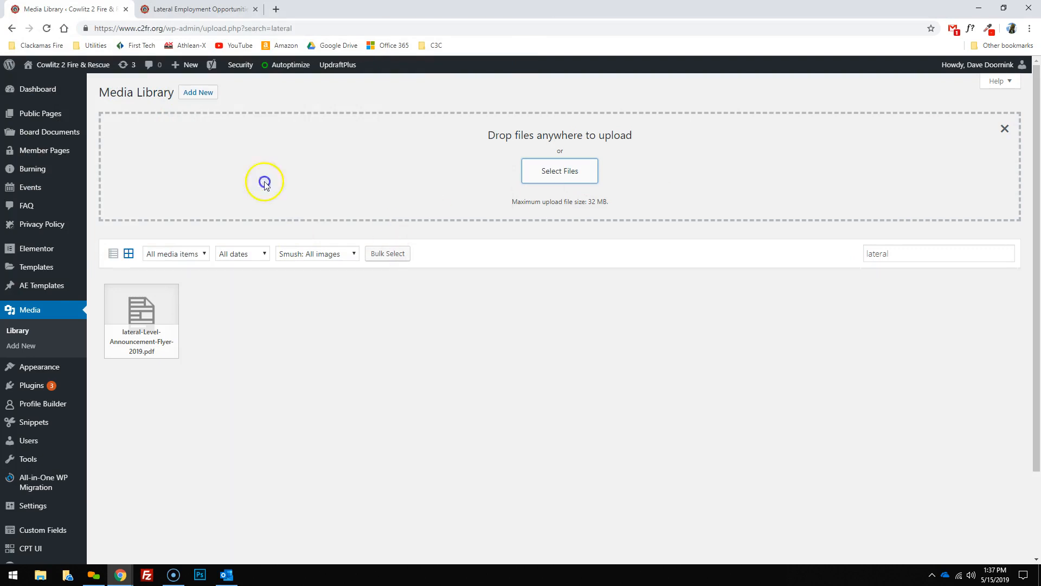
Upload the sandy fire staff CSV file from the Desktop again, this time through the separate Upload New Media page
click(571, 173)
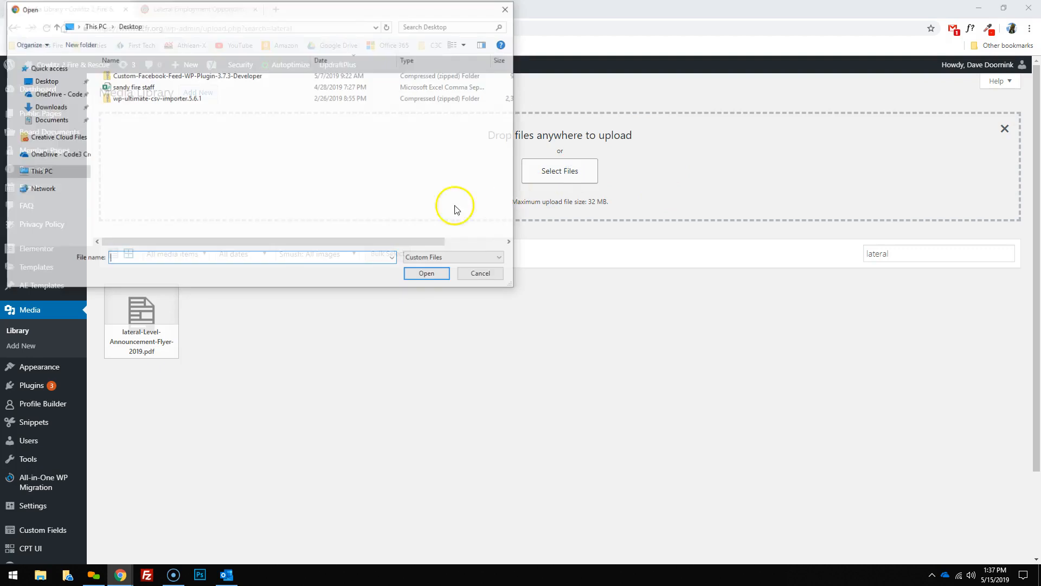
click(479, 273)
click(18, 347)
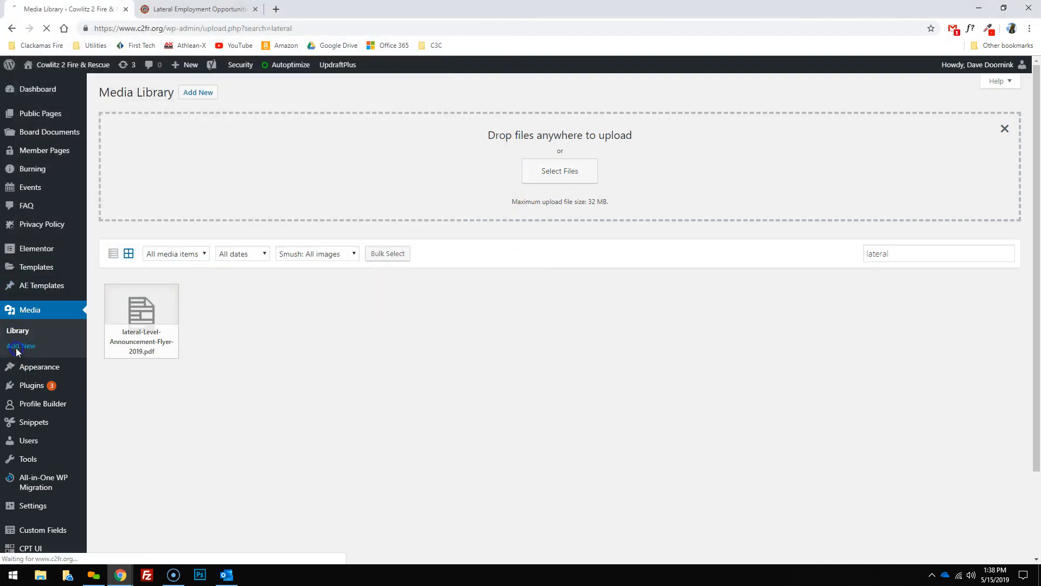
click(359, 232)
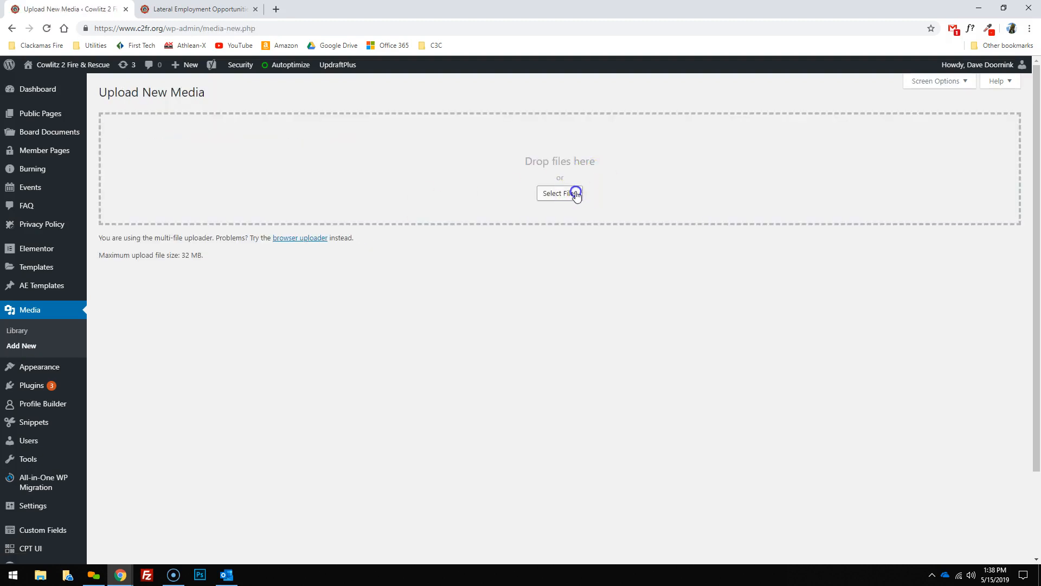
click(574, 191)
double_click(168, 87)
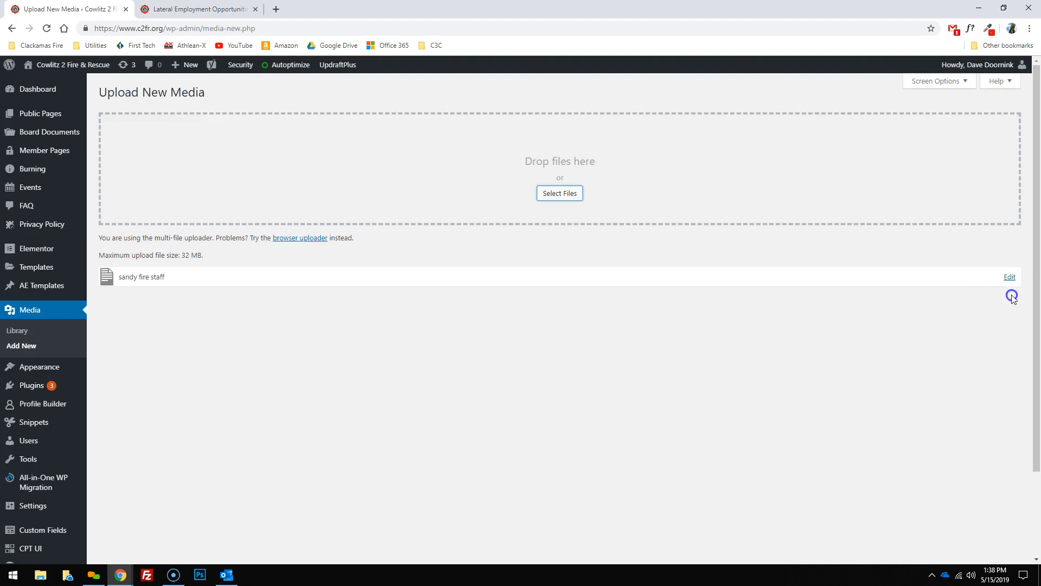
Open the uploaded sandy fire staff file's edit page and glance back at the public Lateral Employment Opportunities page
click(1008, 278)
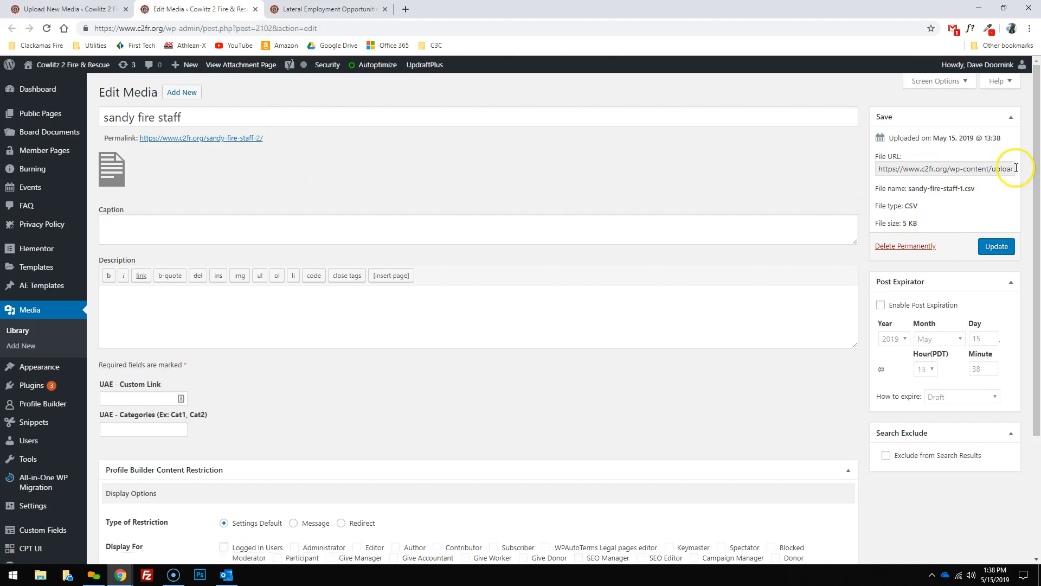
click(328, 9)
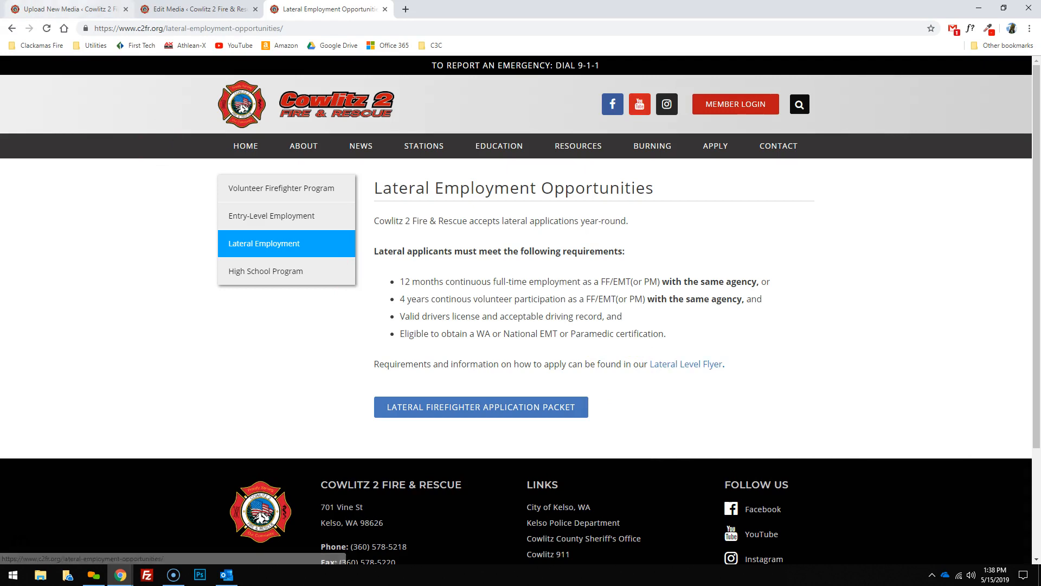
click(65, 9)
click(199, 10)
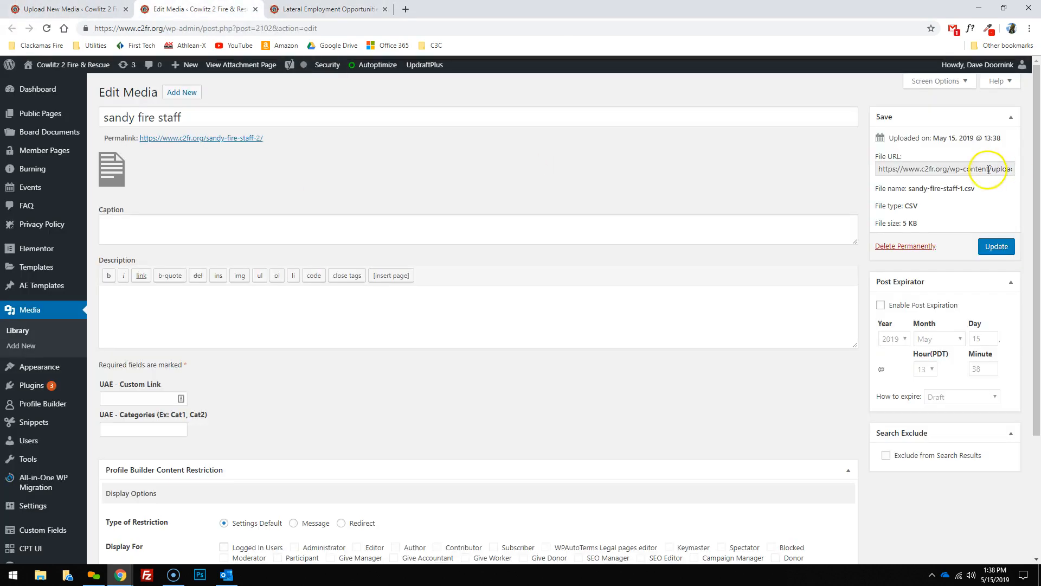
Copy the complete file URL of sandy-fire-staff-1.csv from its edit page
click(928, 168)
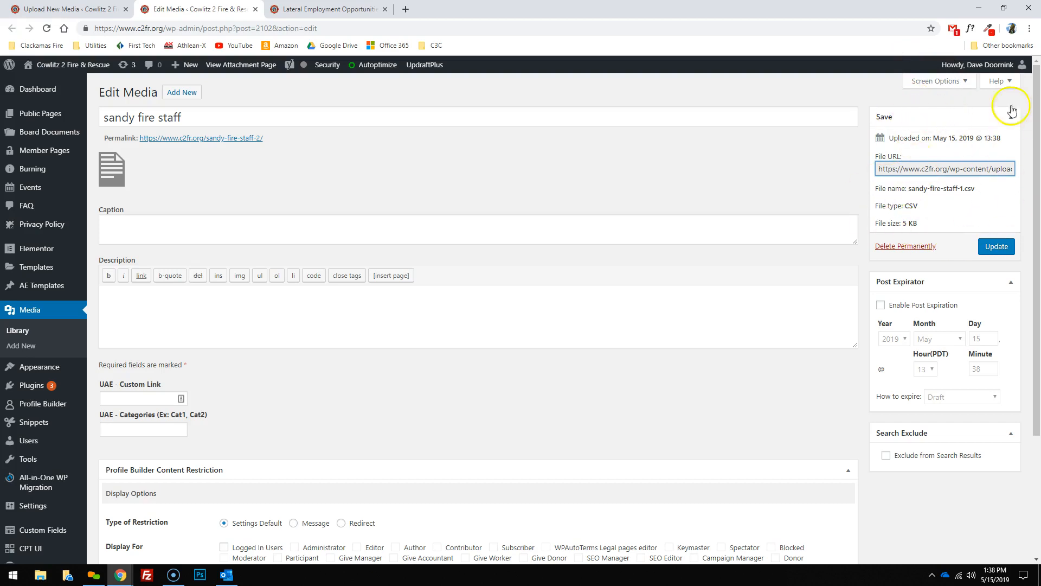
right_click(887, 168)
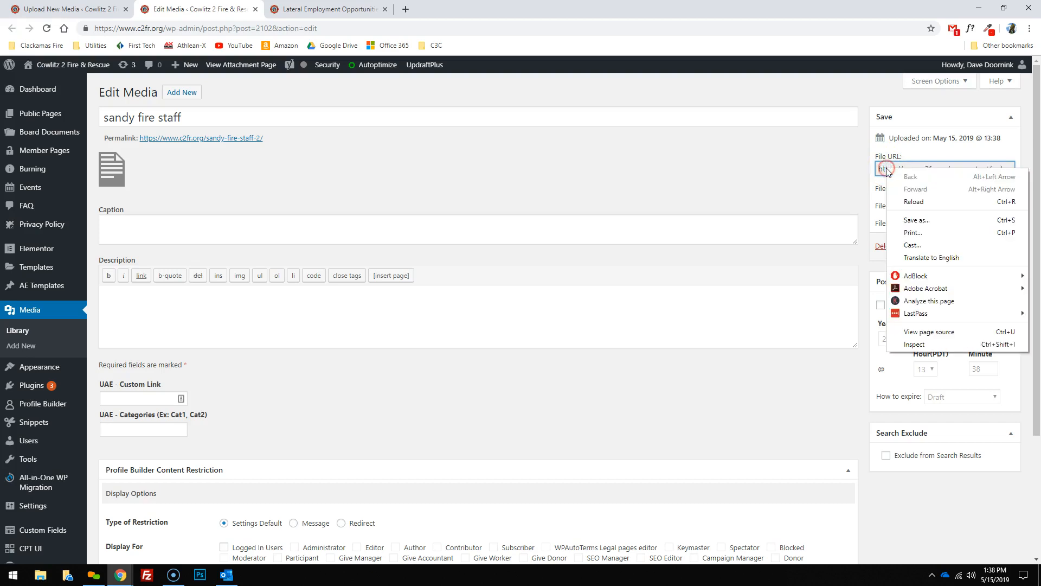
click(939, 168)
right_click(939, 167)
click(936, 168)
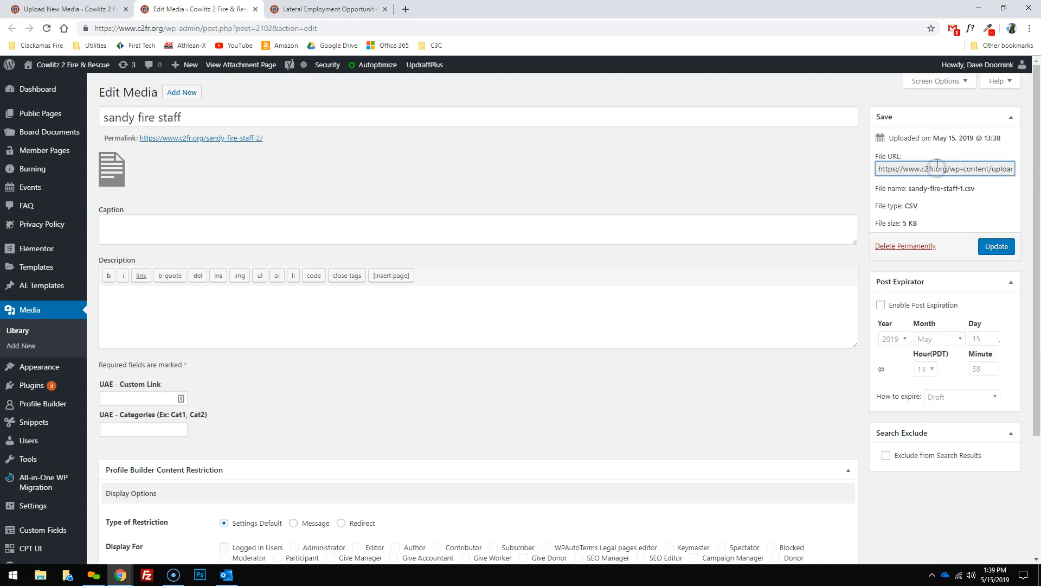
drag(880, 167, 1036, 168)
click(1013, 169)
click(985, 210)
click(964, 165)
key(ctrl+a)
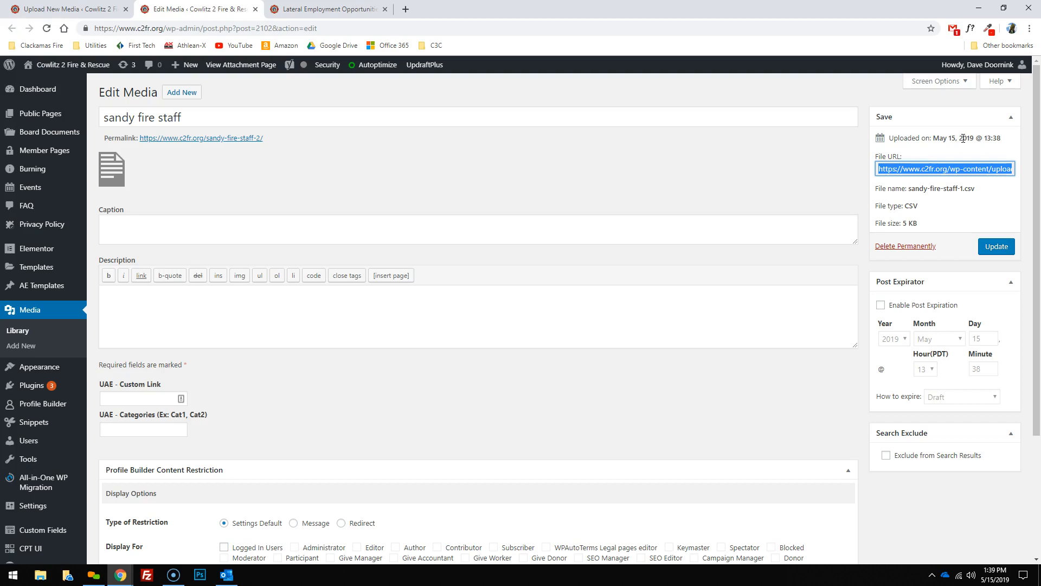
right_click(942, 170)
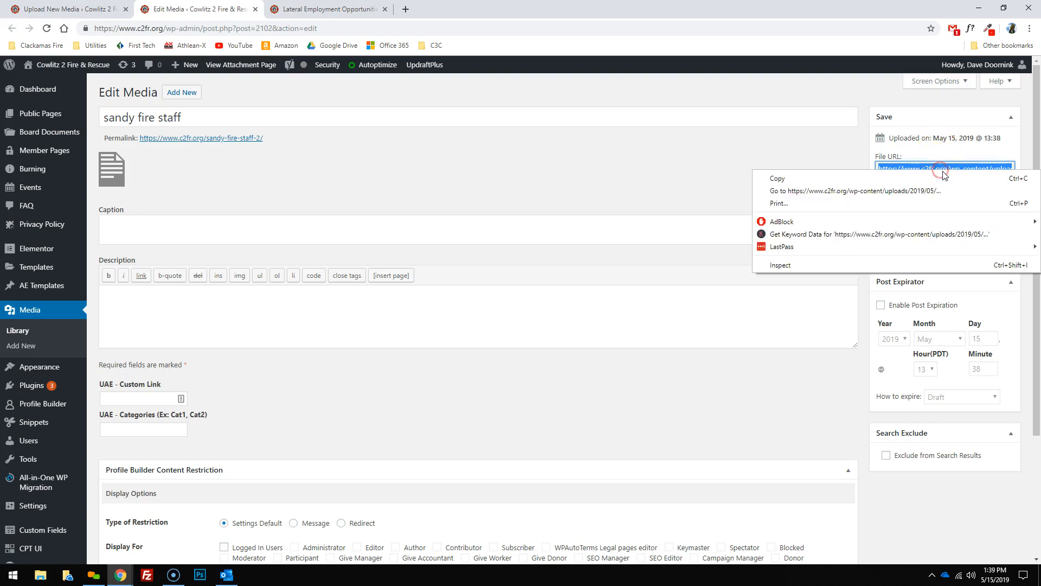
click(769, 179)
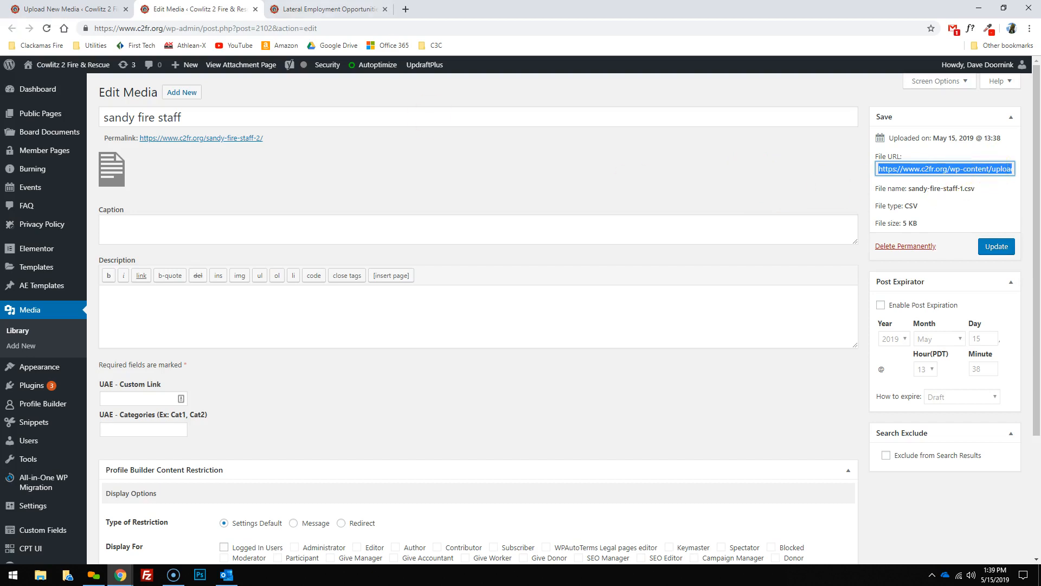
Search the Elementor Finder for "lateral" and open the Lateral Employment Opportunities page in the Elementor editor
click(293, 9)
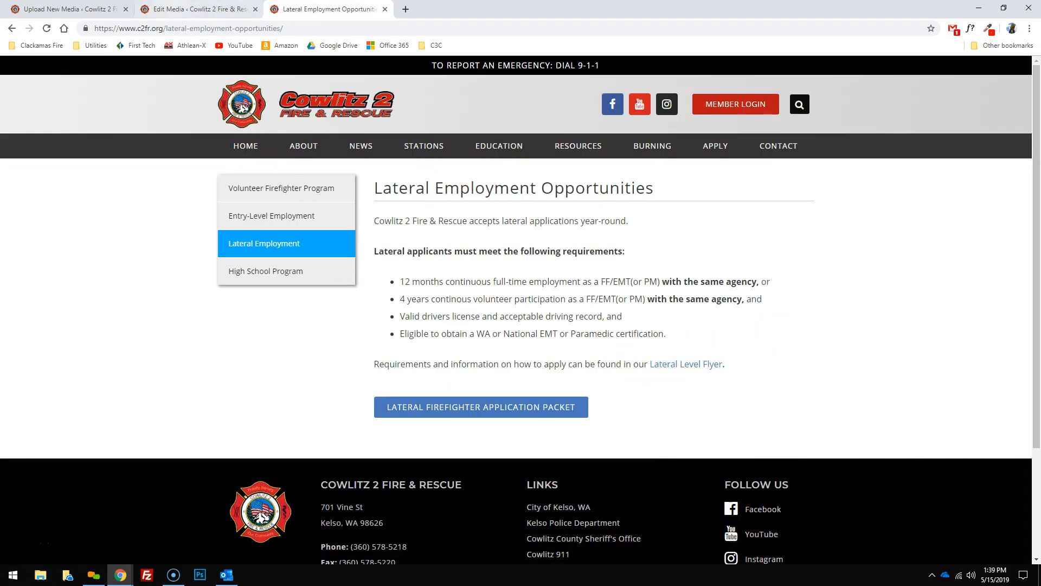
click(174, 10)
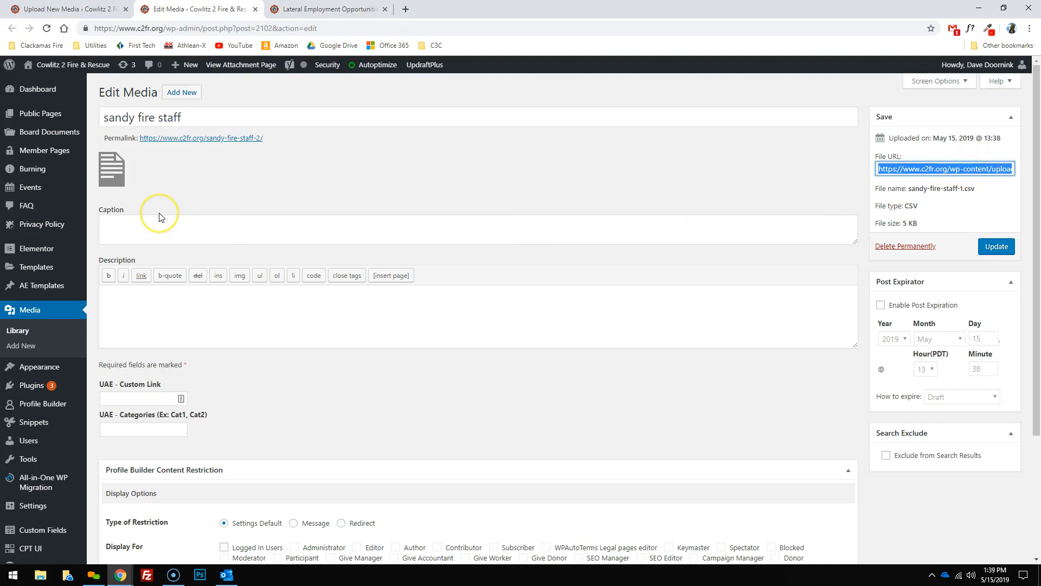
key(ctrl+e)
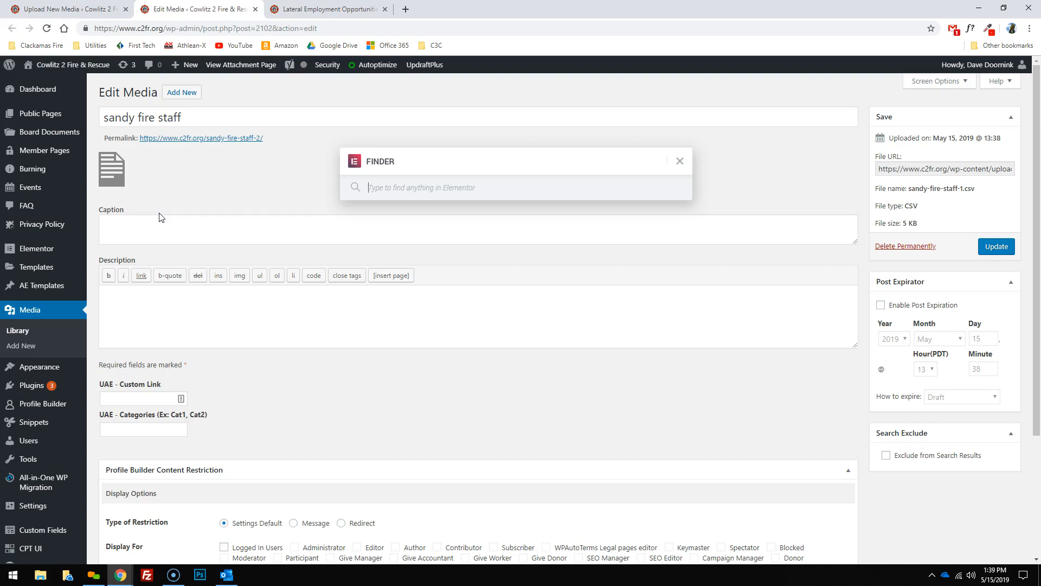
text(lateral)
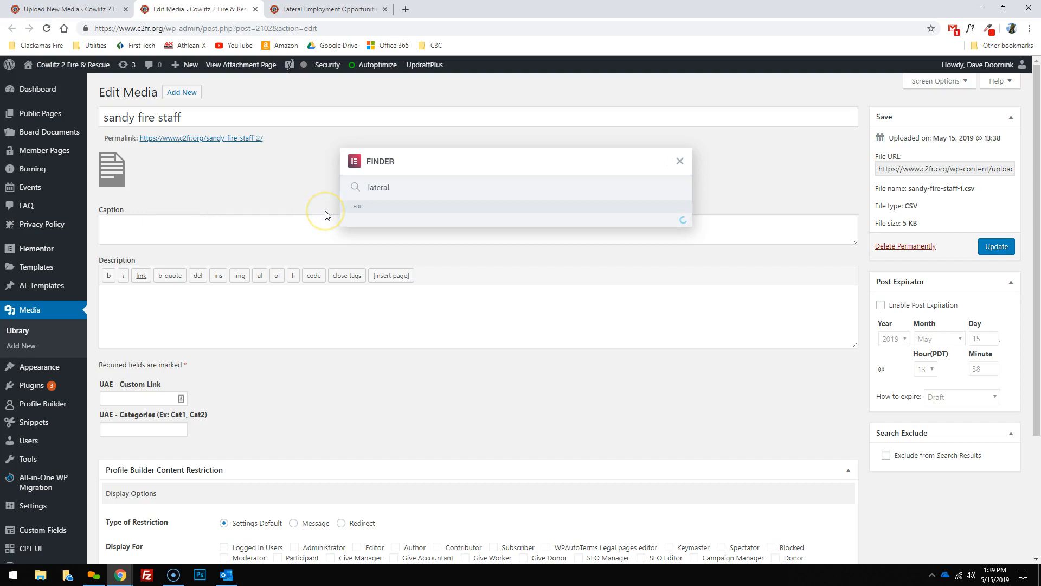
click(425, 221)
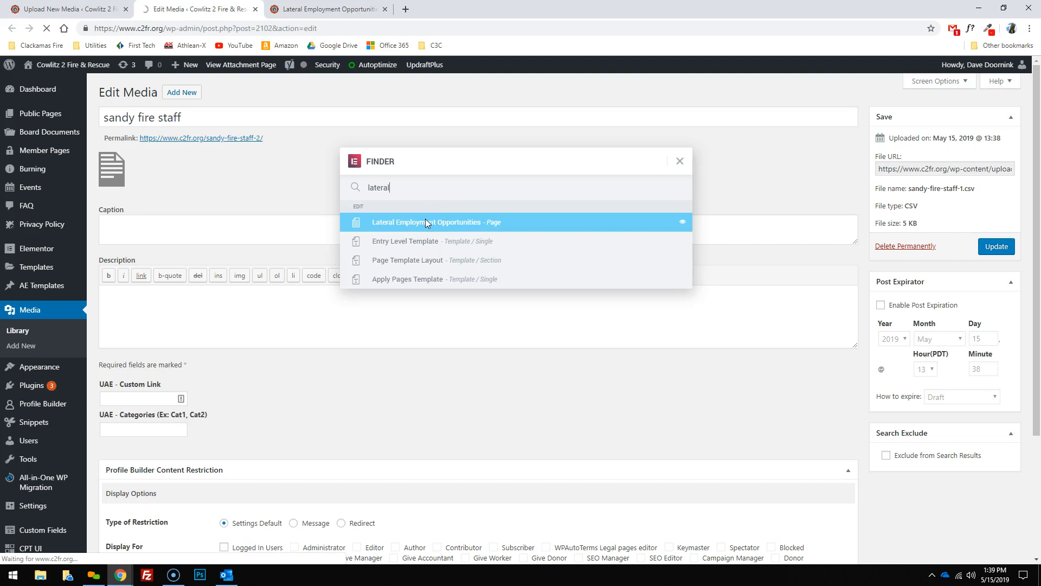
click(425, 220)
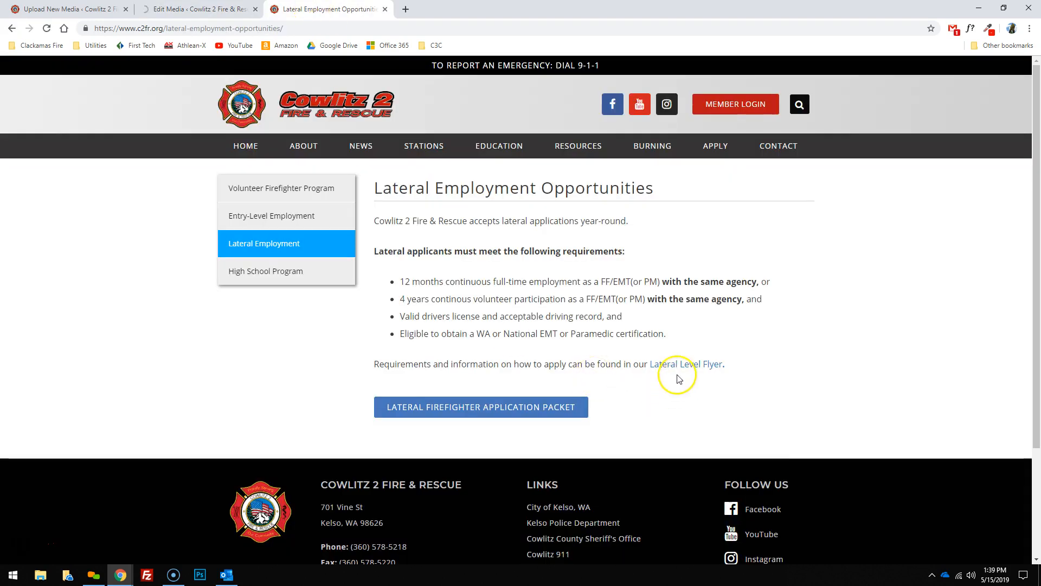
click(201, 9)
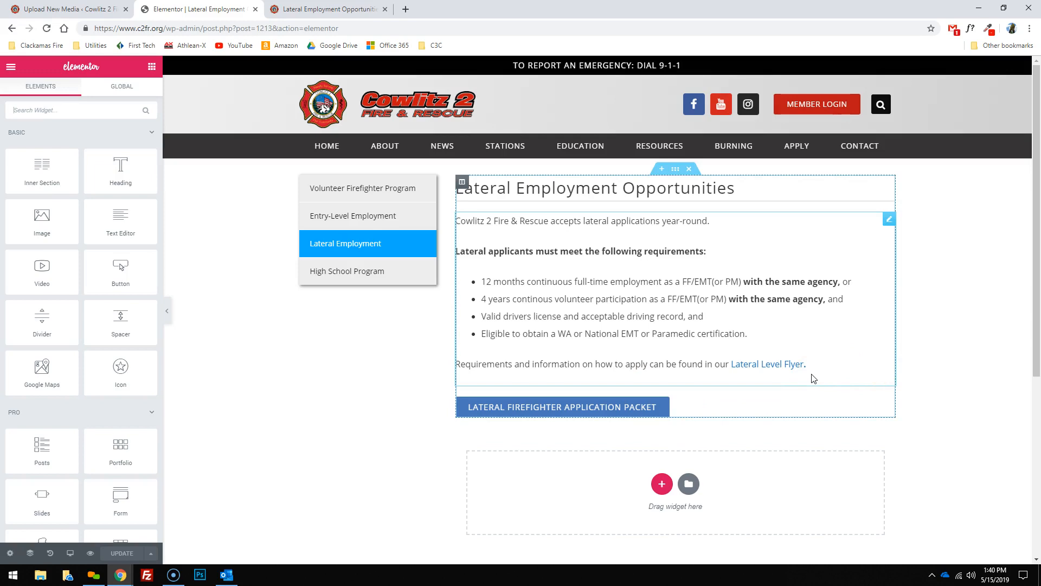
Replace the Lateral Level Flyer link's URL in the requirements text with the copied sandy-fire-staff-1.csv file URL
click(891, 219)
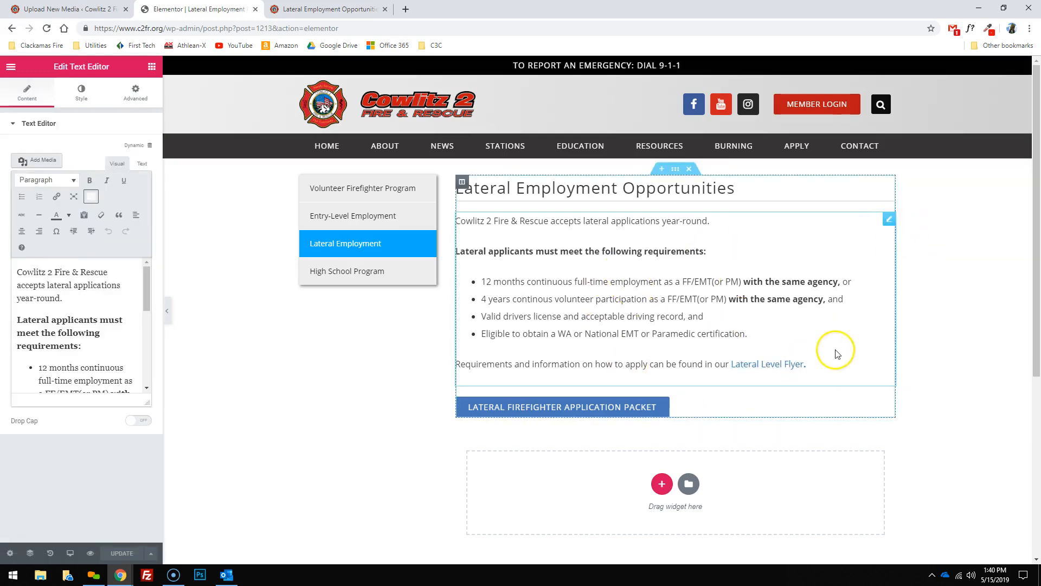
scroll(146, 334, down, 5)
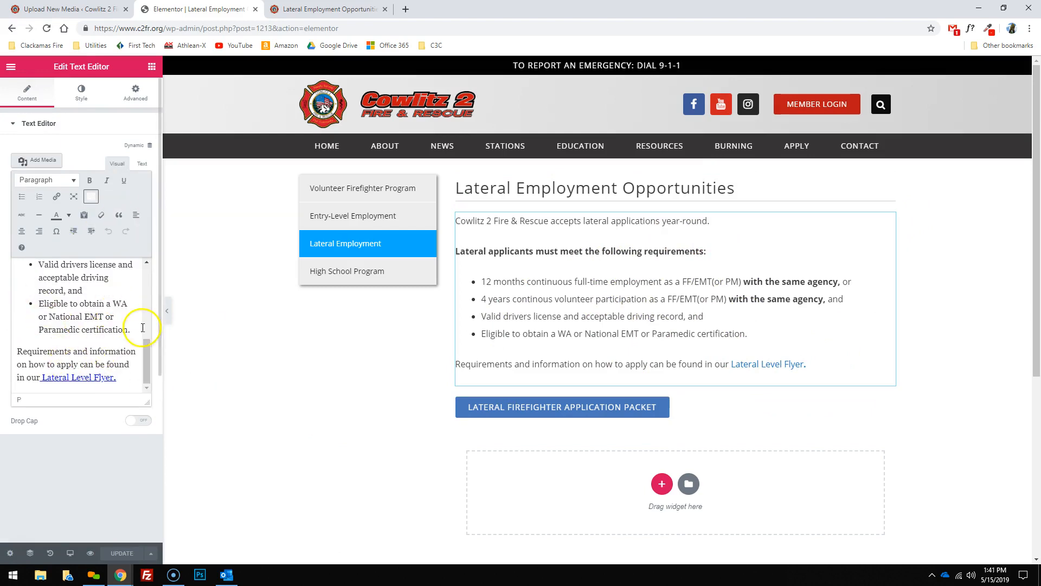
click(96, 377)
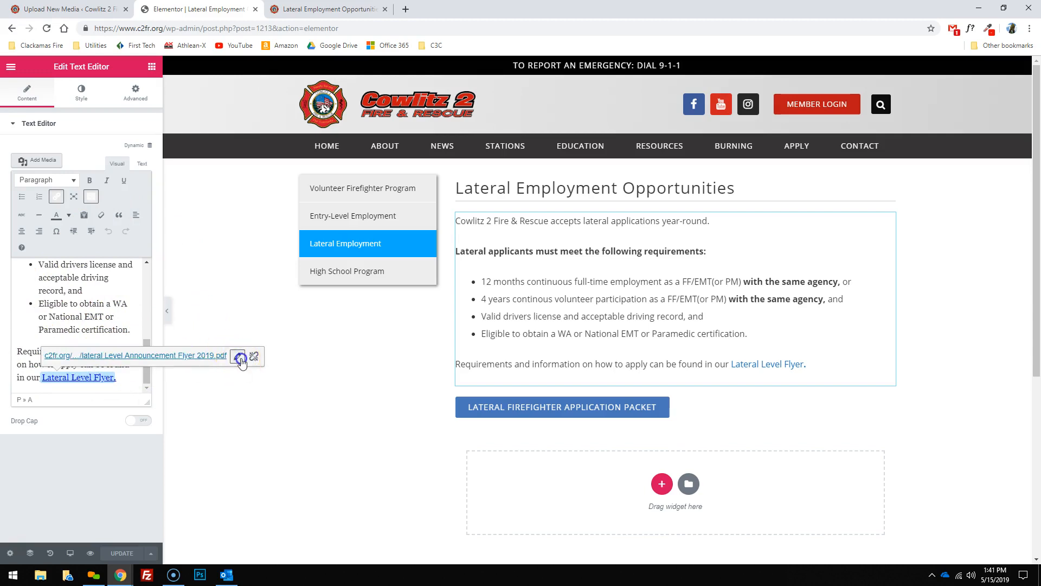
click(236, 356)
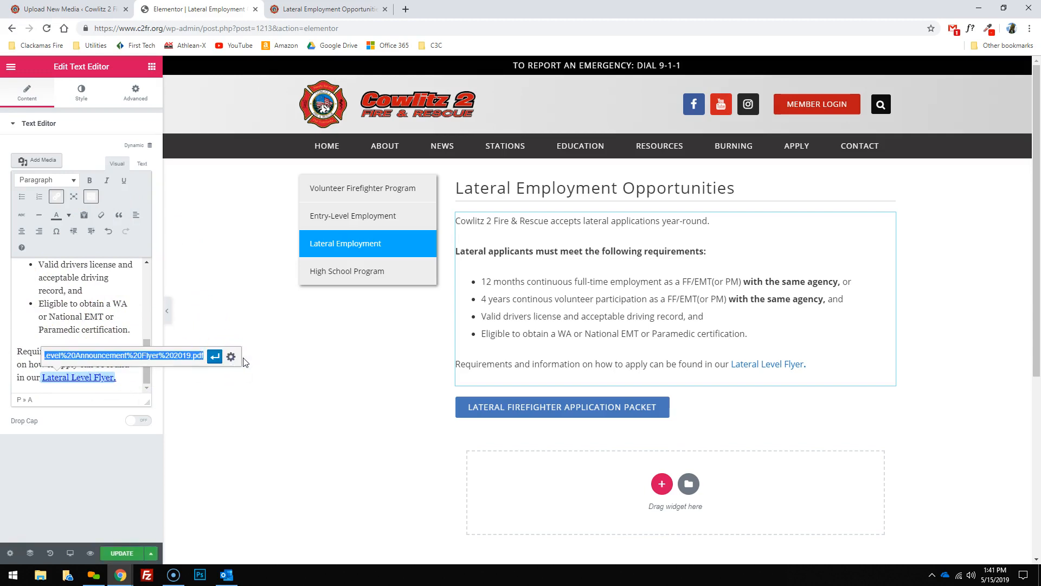
key(BackSpace)
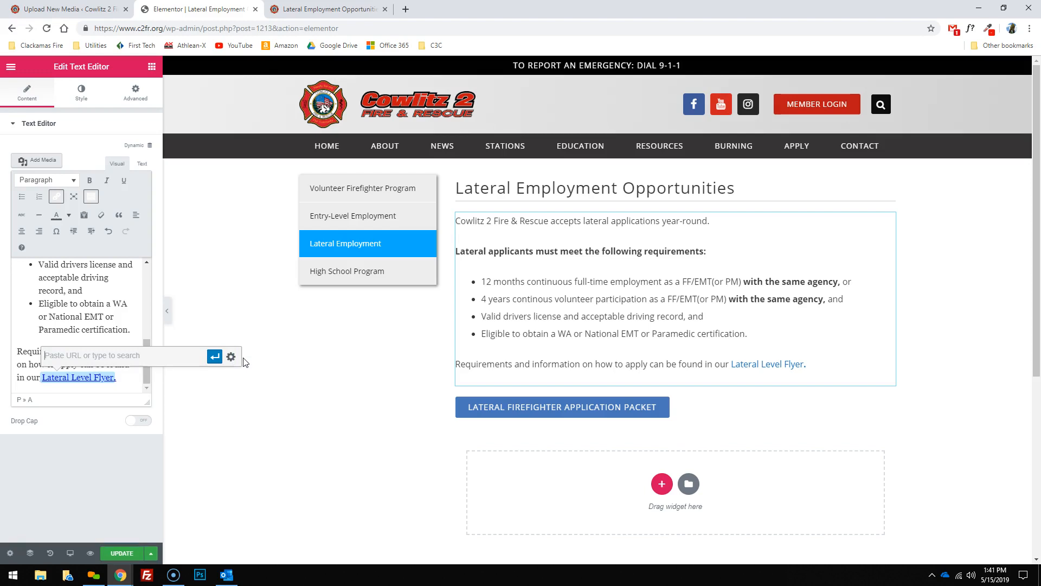
right_click(169, 356)
click(220, 437)
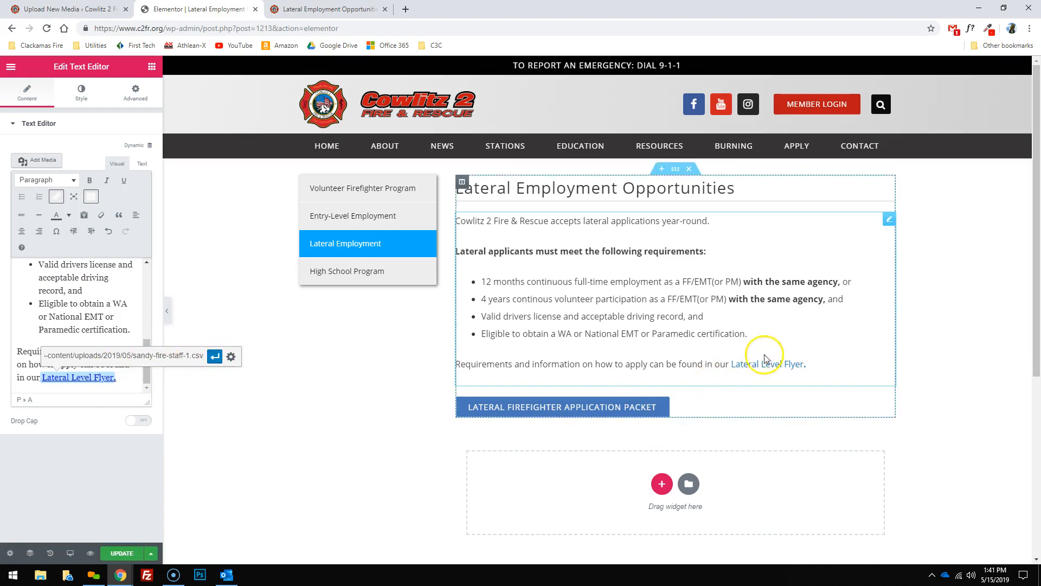
Exit the Elementor editor without saving the link change and return to the Upload New Media page
click(12, 69)
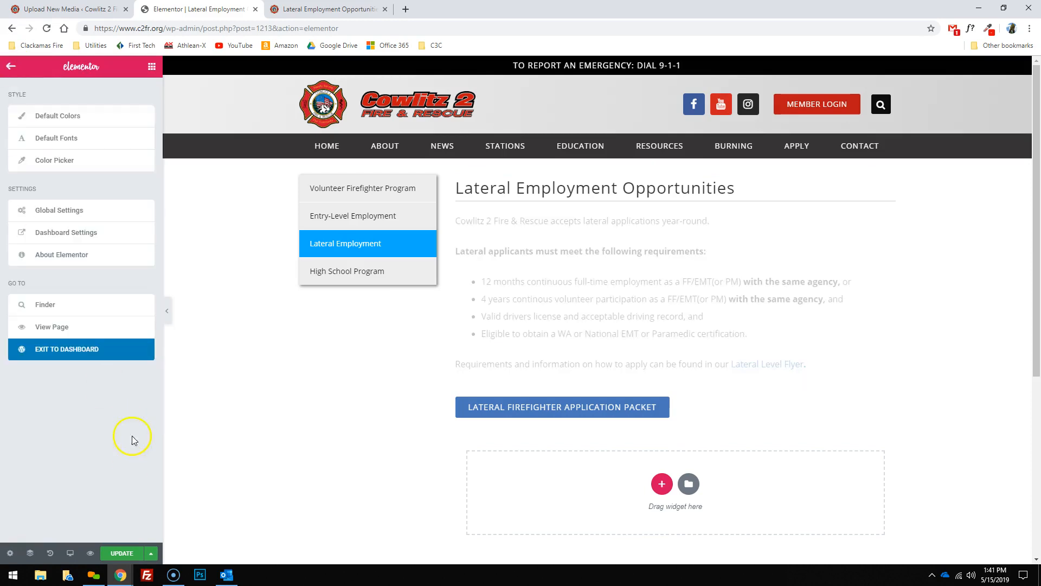
click(82, 350)
click(571, 90)
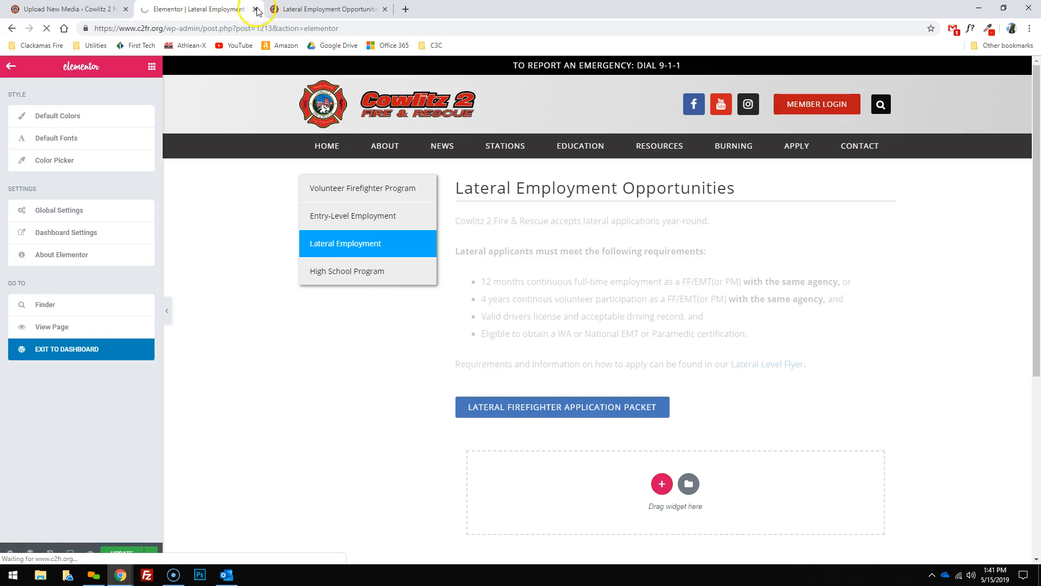
click(574, 108)
click(65, 9)
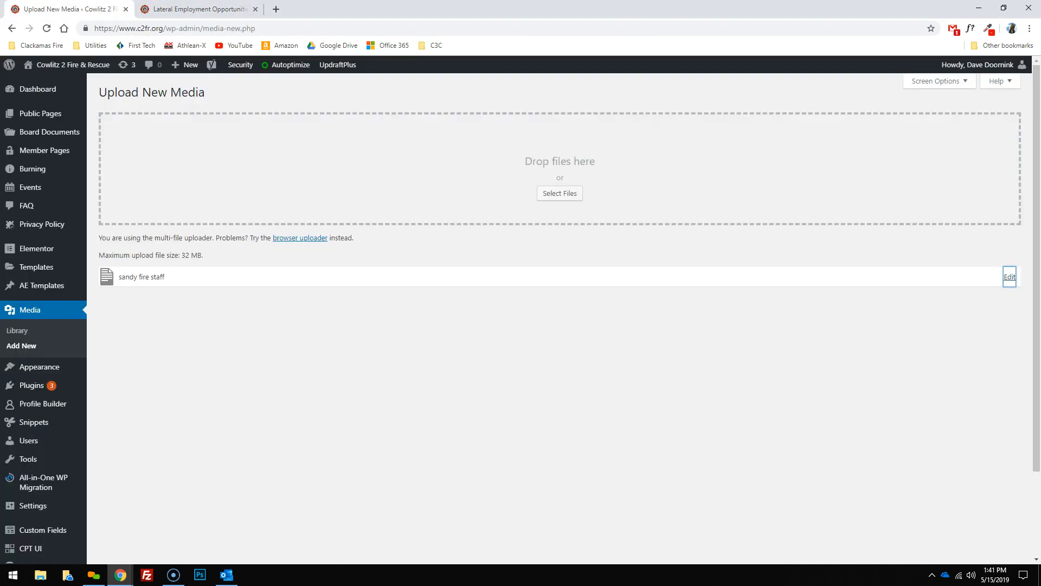
Permanently delete the uploaded sandy-fire-staff-1.csv file from the Media Library
click(34, 334)
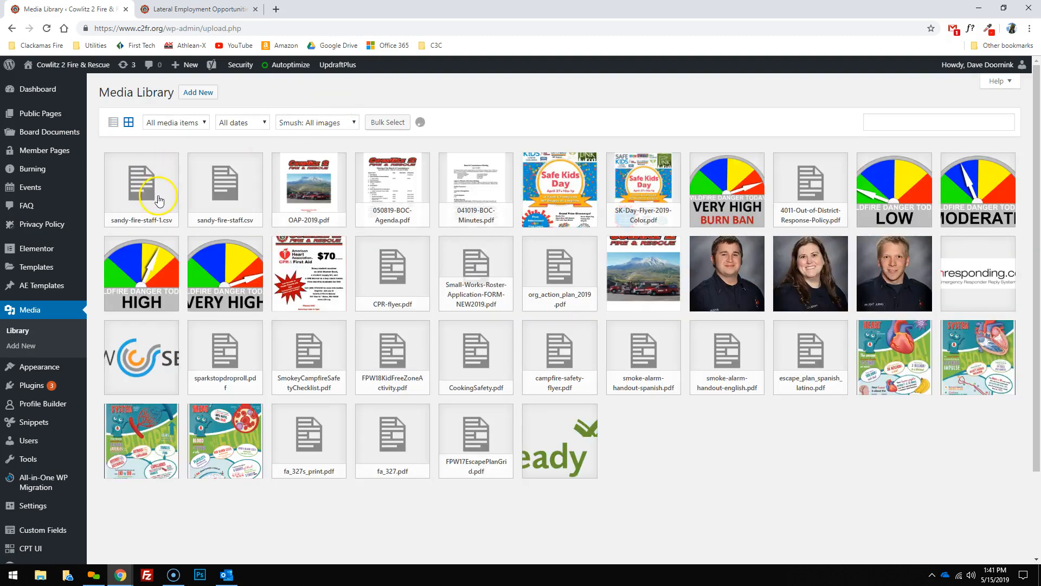
click(157, 195)
click(854, 392)
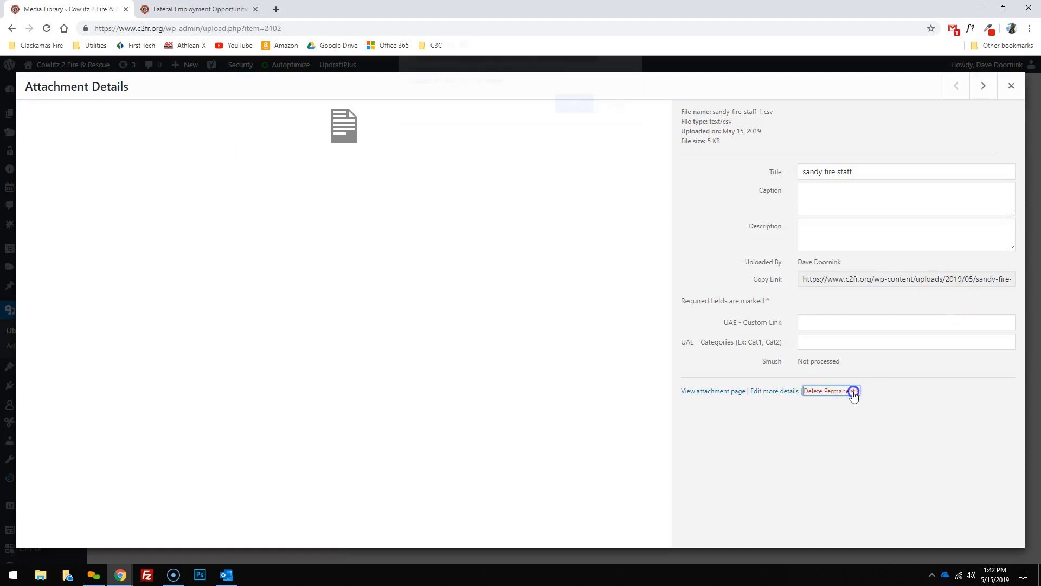
click(573, 111)
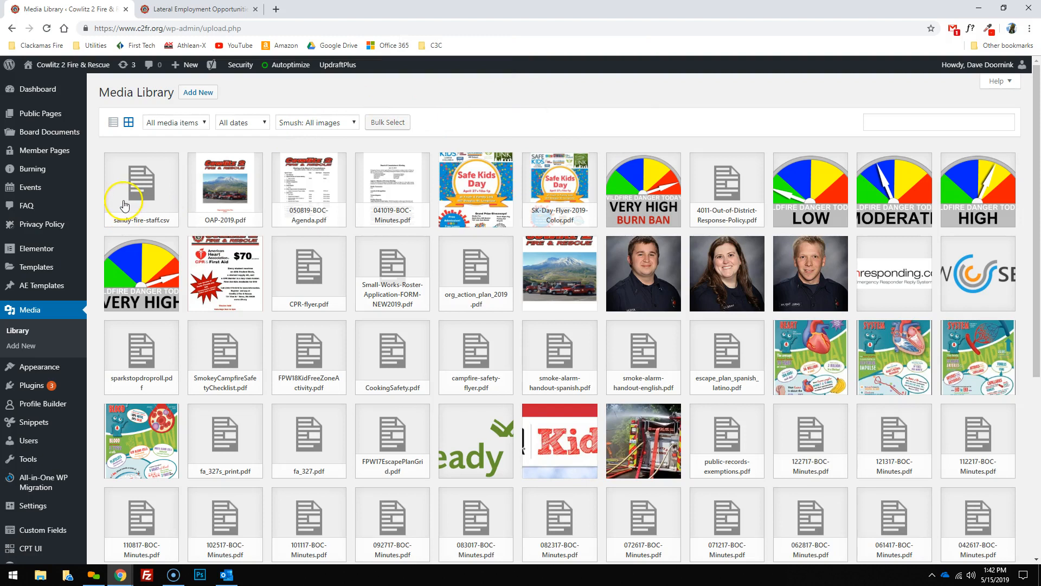
Reload the Media Library and search it for "lateral"
click(42, 310)
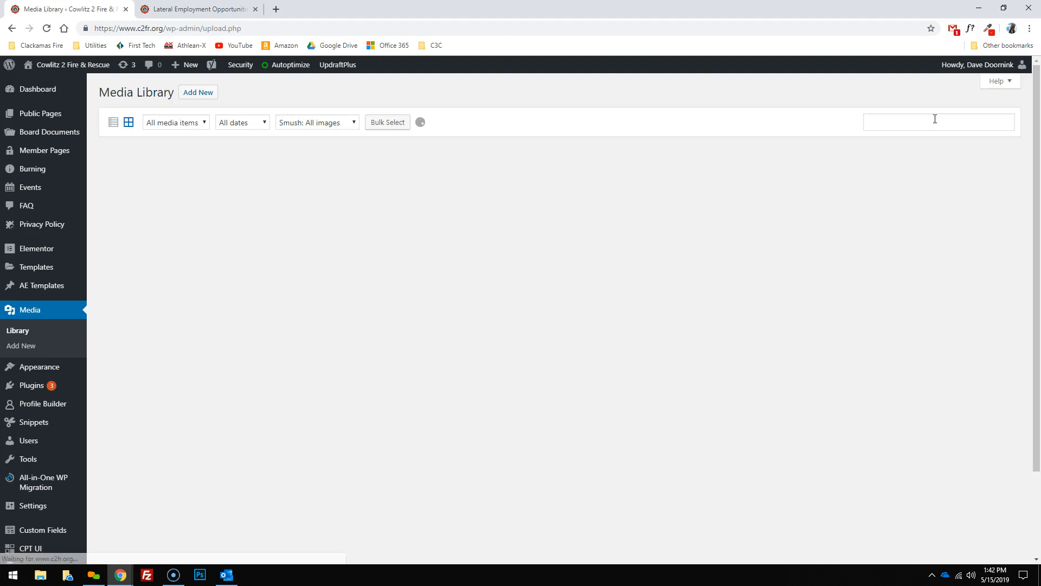
click(935, 119)
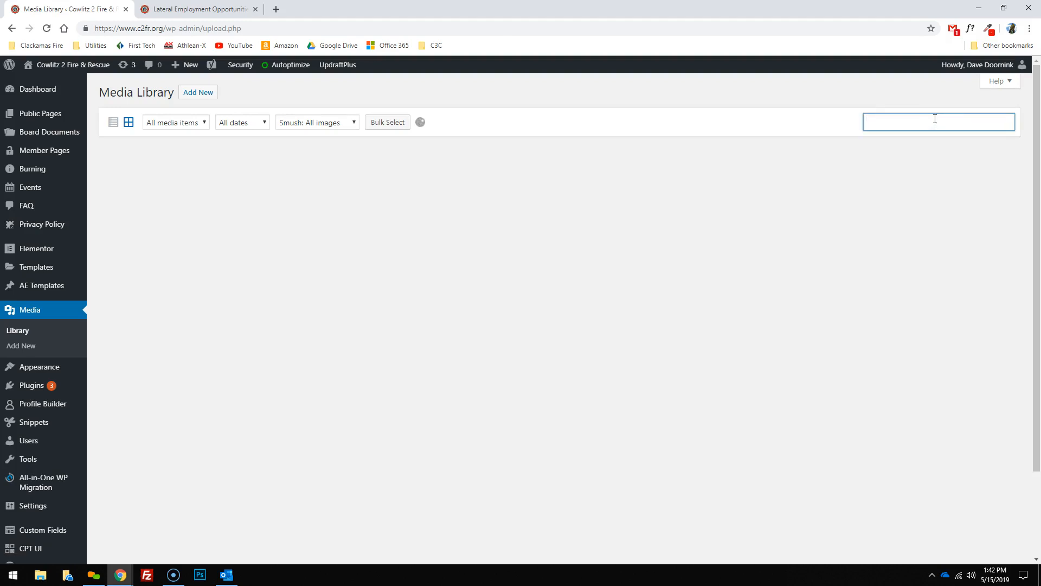
text(eralateral)
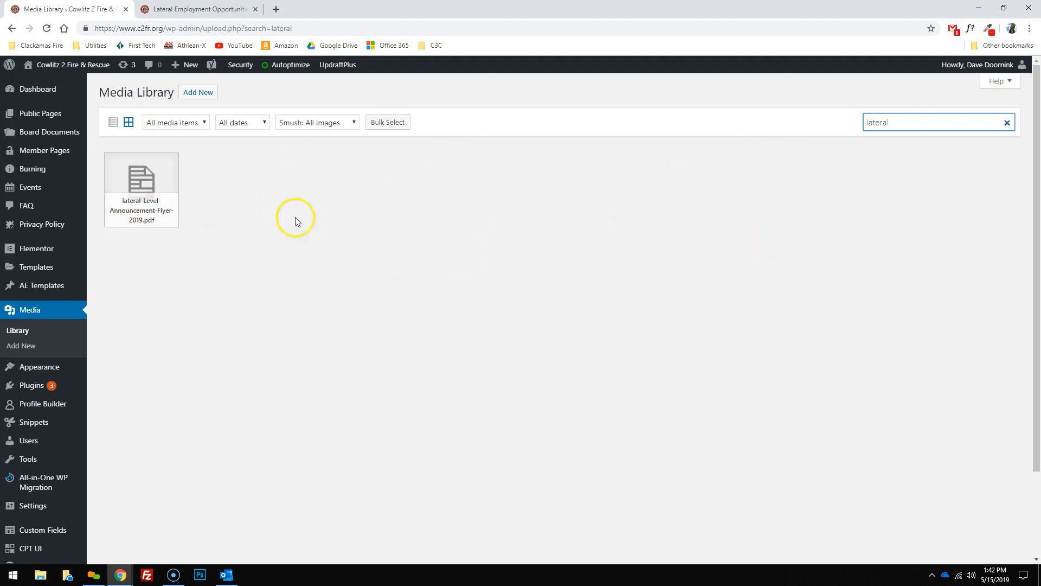
drag(930, 122, 818, 123)
click(959, 123)
Copy the file URL of lateral-Level-Announcement-Flyer-2019.pdf from its attachment details and close the details
click(152, 177)
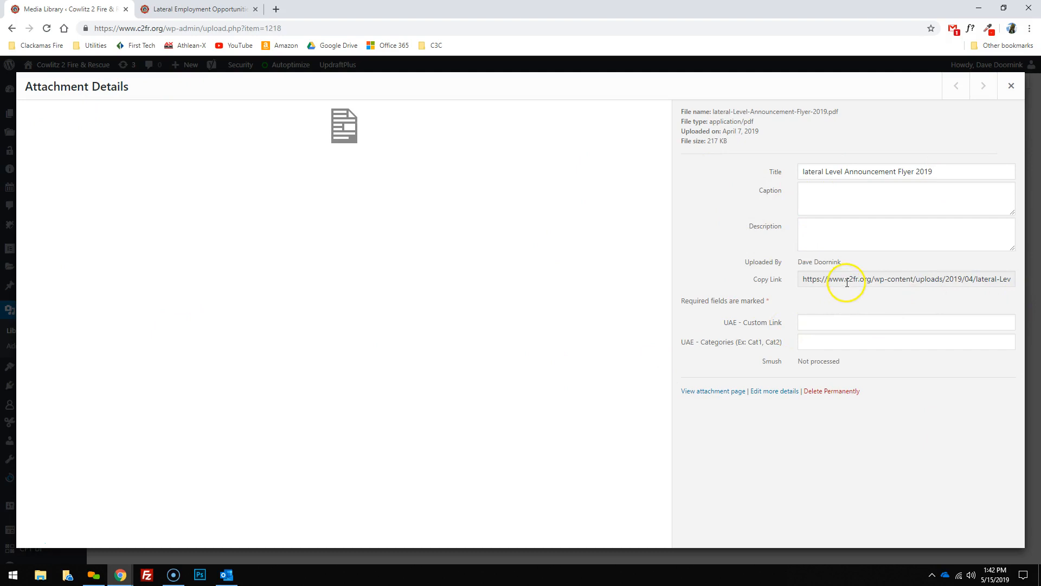
click(770, 281)
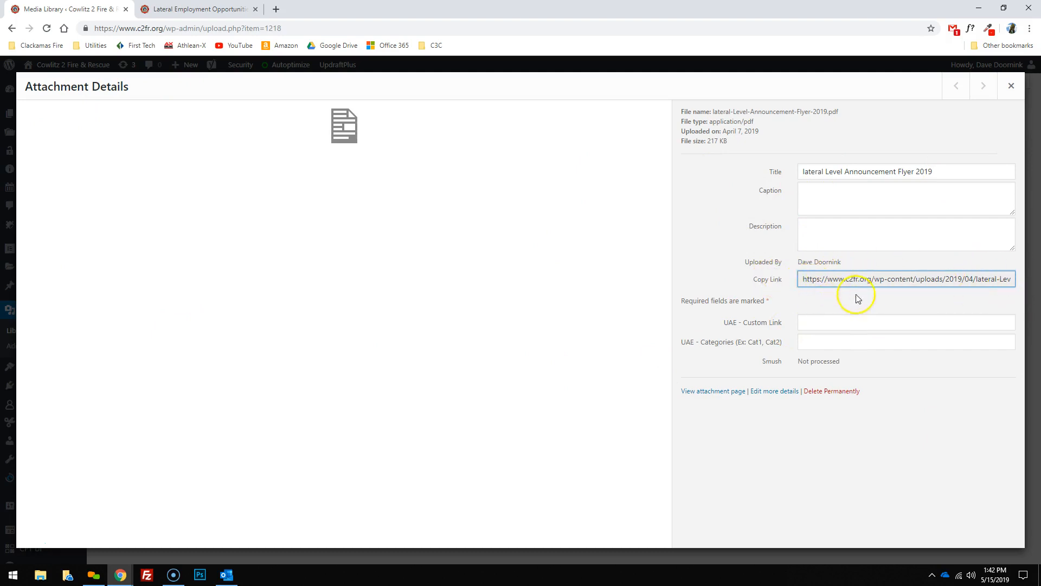
click(945, 277)
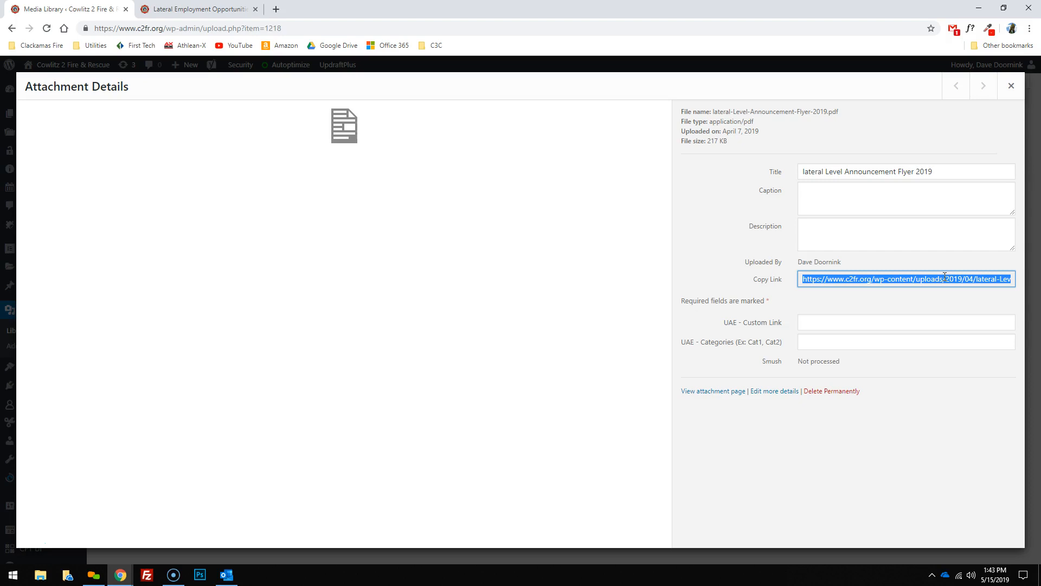
click(1010, 87)
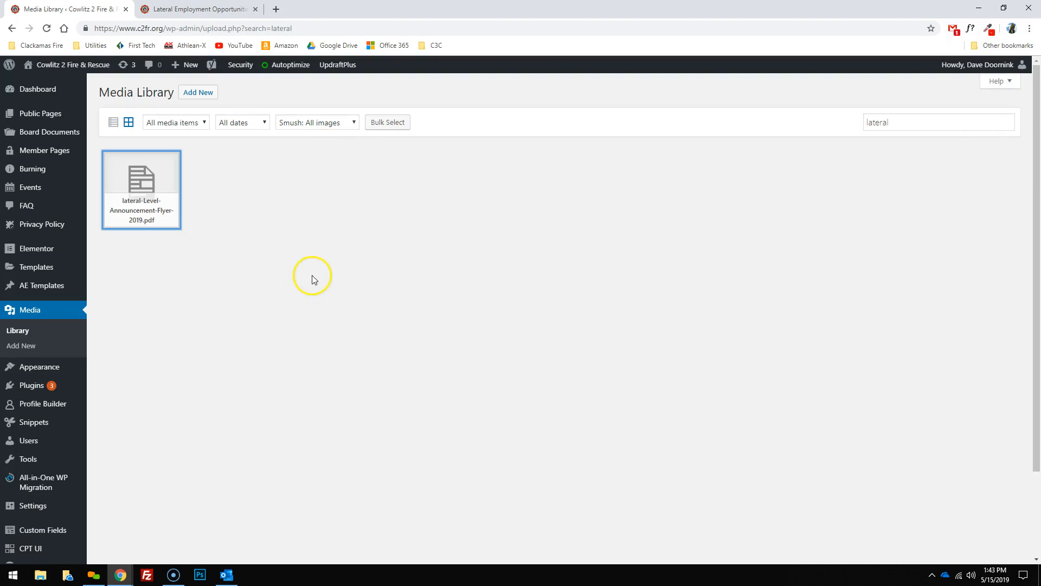
Search the Elementor Finder for "lateral" and open the Lateral Employment Opportunities page for editing in Elementor
key(ctrl+e)
text(lateral)
click(331, 266)
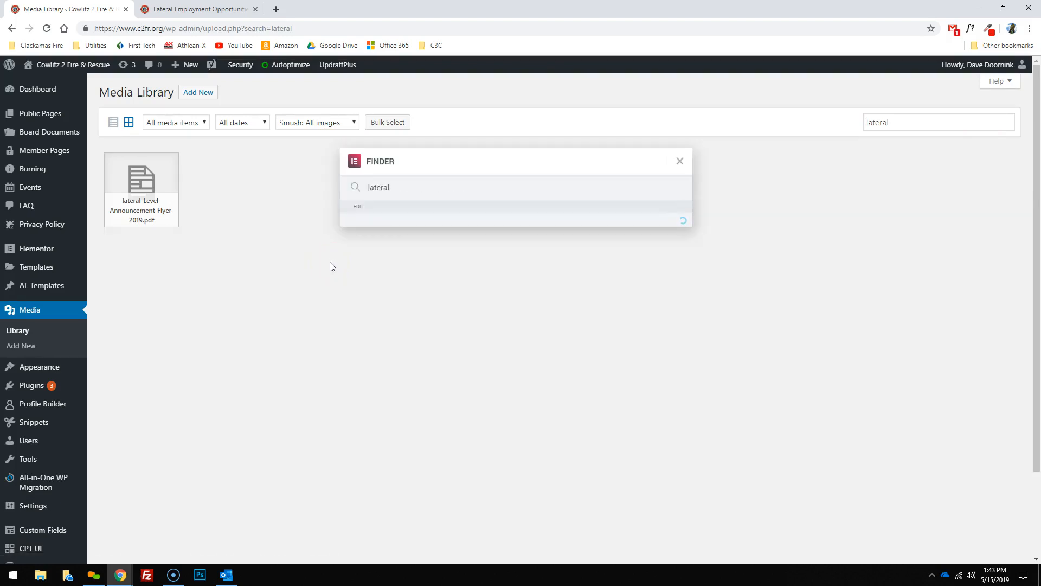
click(315, 265)
click(442, 227)
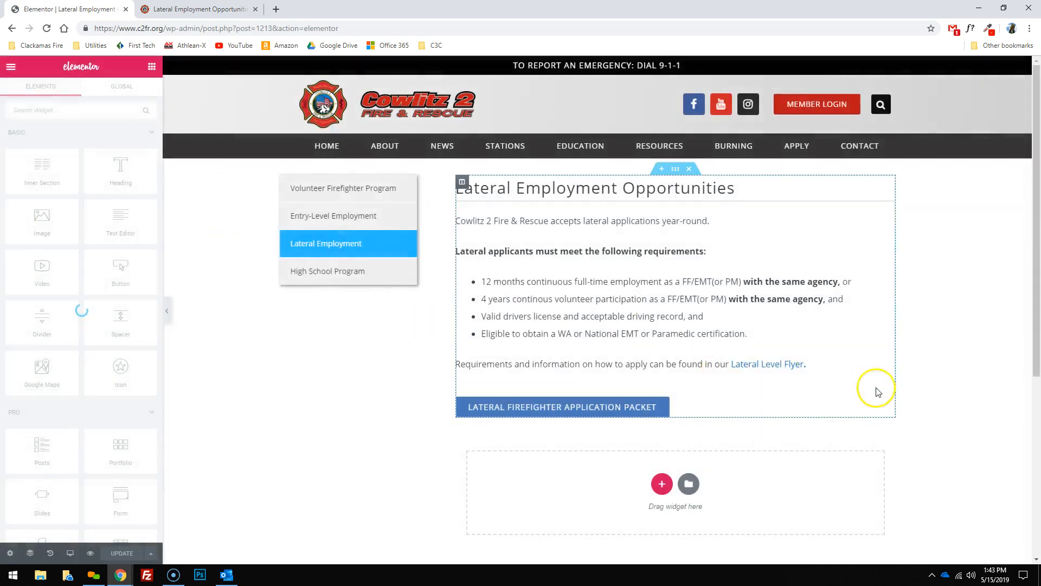
Replace the Lateral Level Flyer link's URL with the copied lateral-Level-Announcement-Flyer-2019.pdf address and open the link's options
click(843, 368)
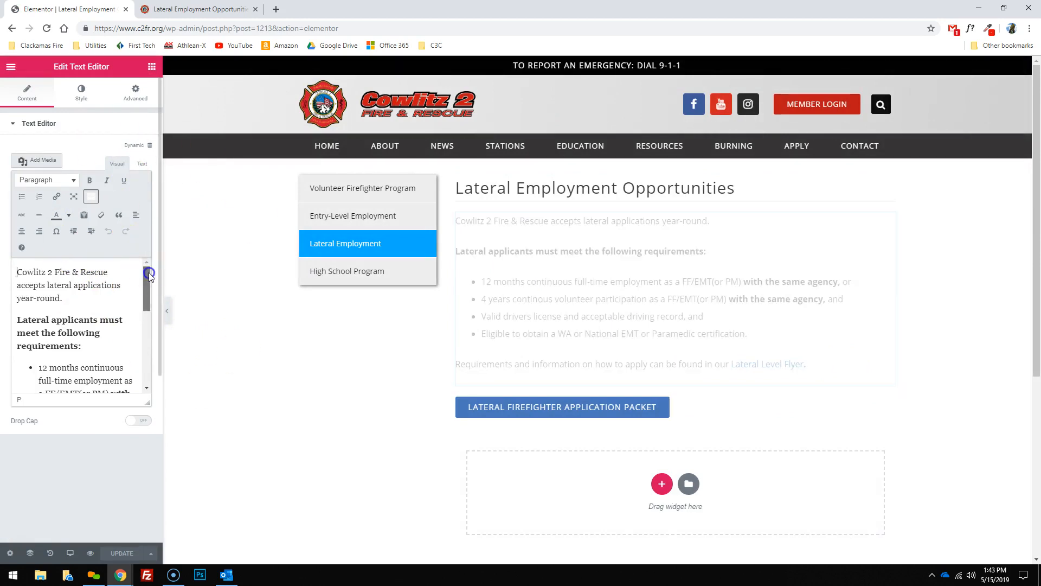
drag(149, 272, 152, 353)
click(97, 377)
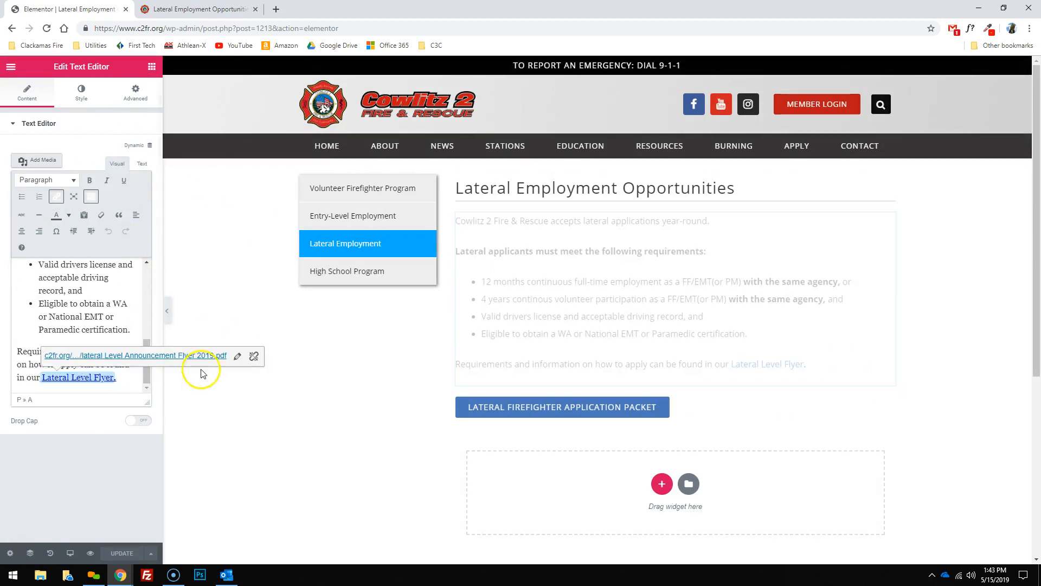
click(238, 357)
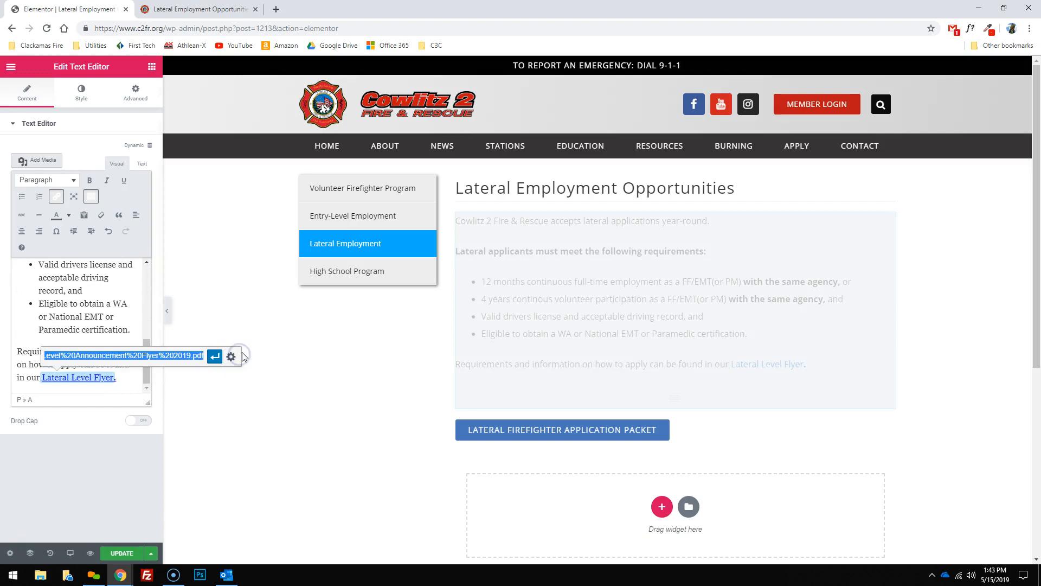
key(BackSpace)
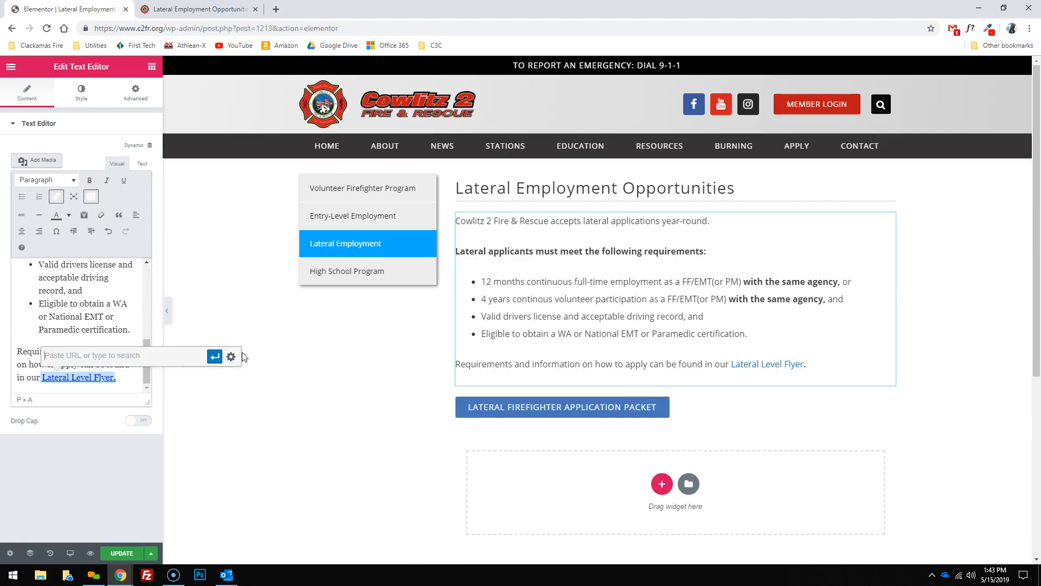
key(ctrl+v)
click(140, 355)
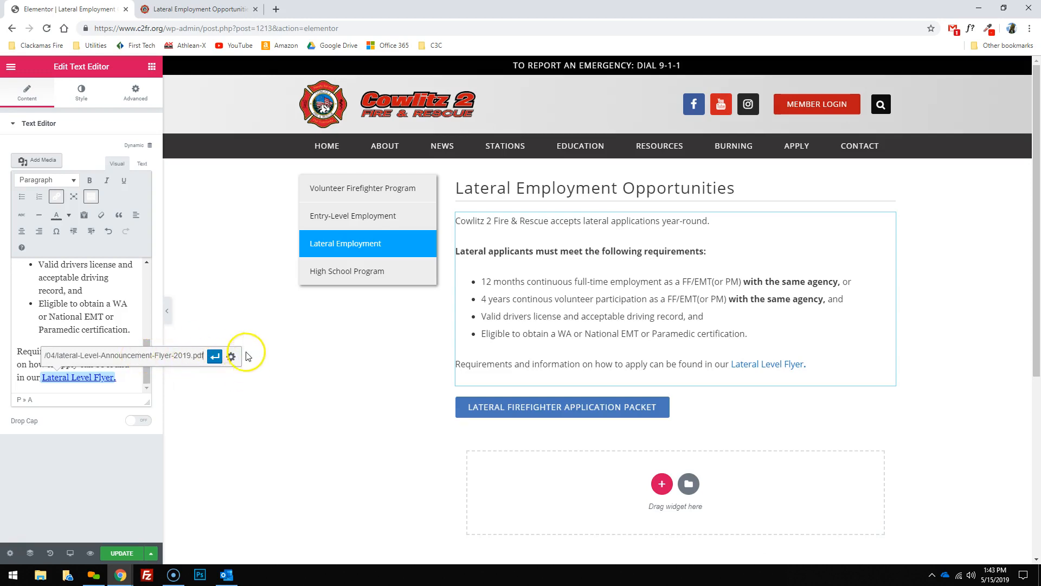
click(230, 357)
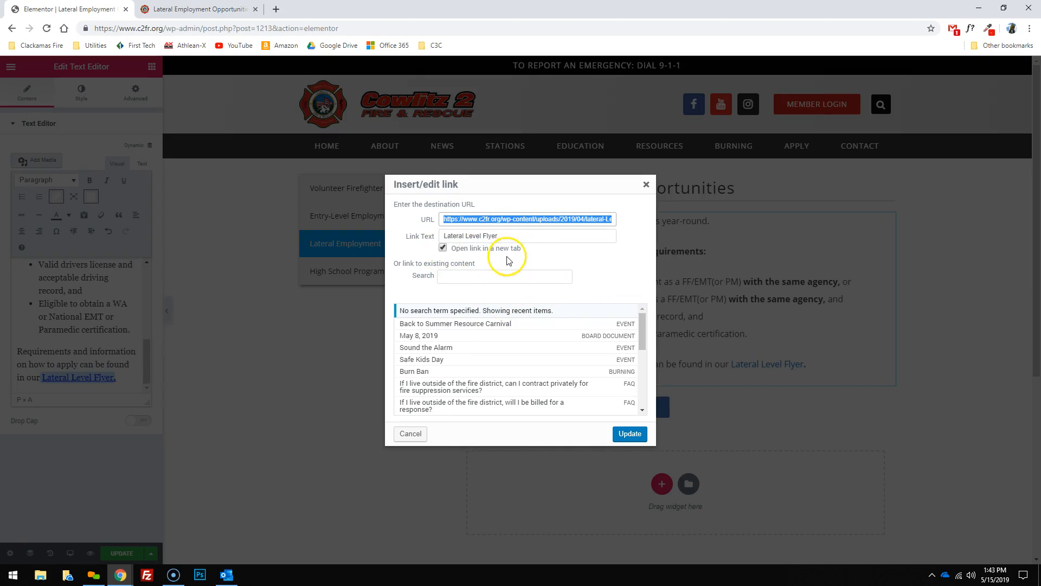
Look at the Lateral Level Flyer link on the live page, open and close a blank browser tab, and return to the link options
key(ctrl+Tab)
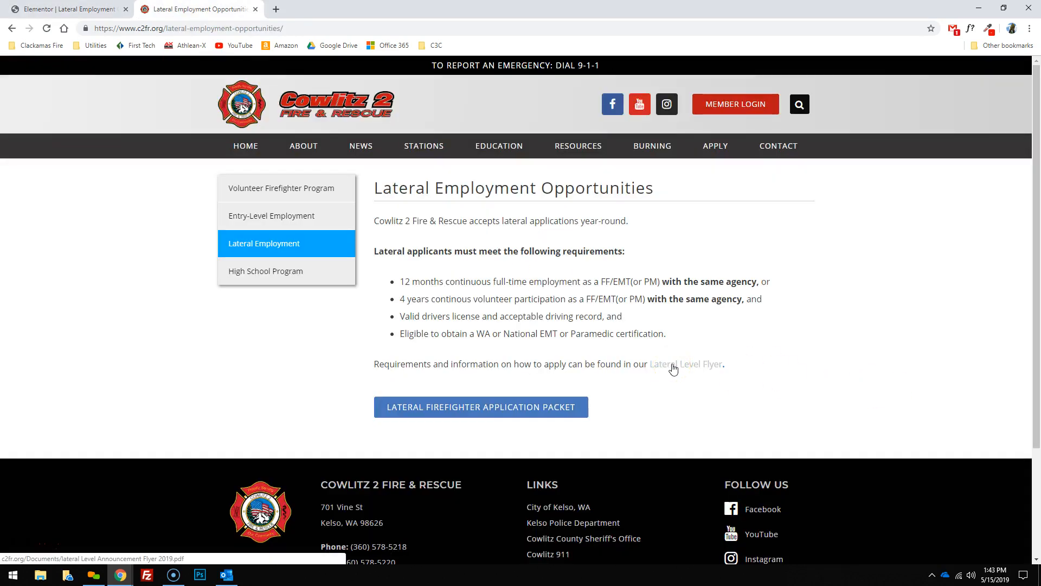
click(276, 9)
click(385, 10)
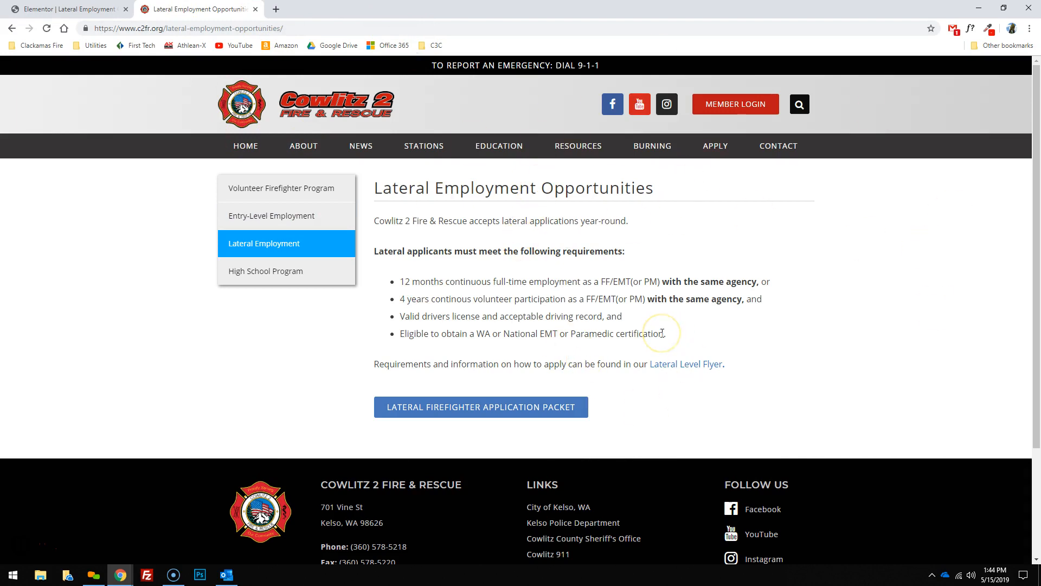
click(69, 9)
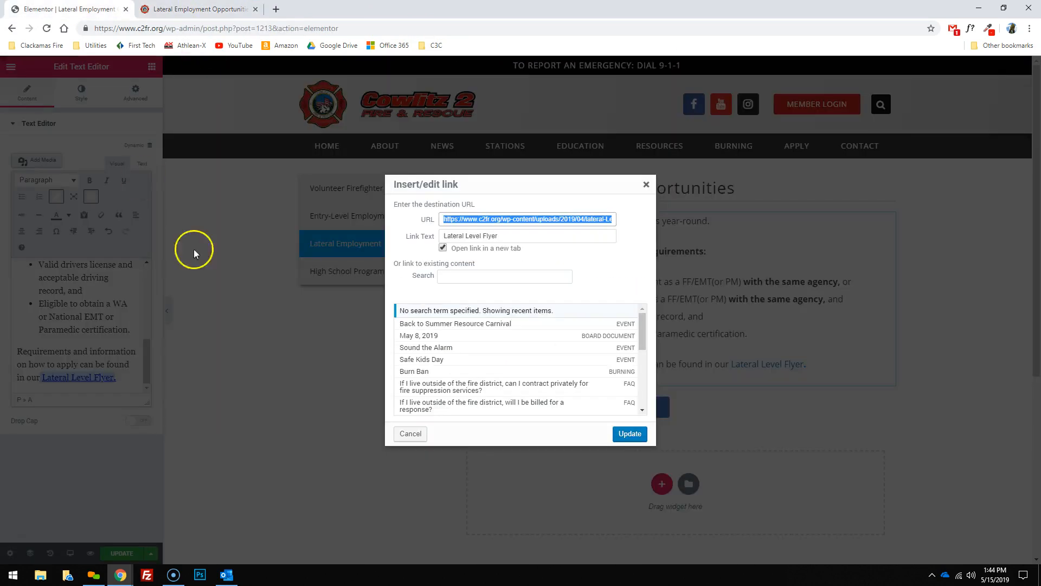
Apply the link options with opening in a new tab enabled and update the Lateral Employment Opportunities page
click(631, 434)
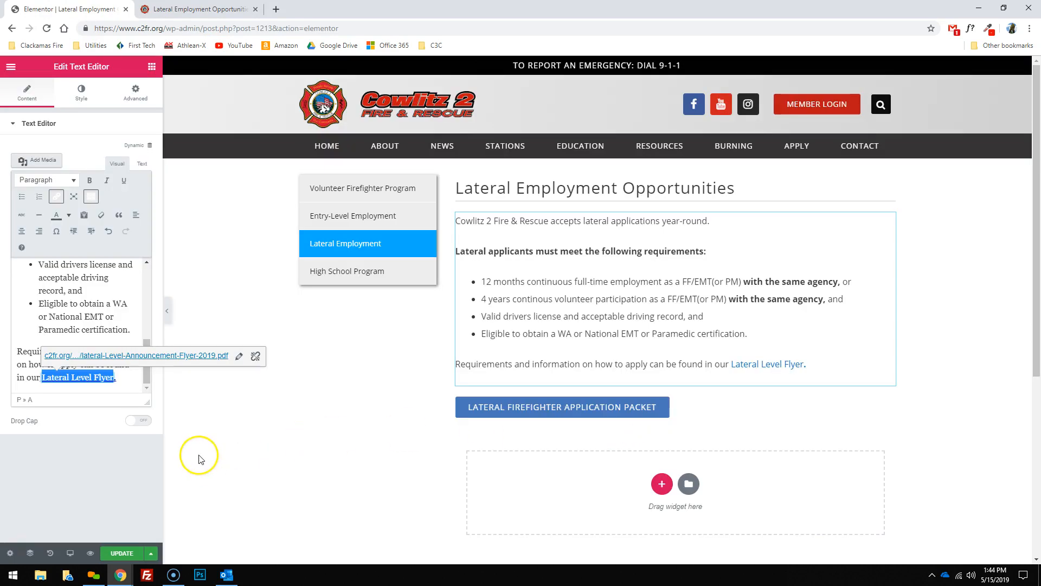
click(116, 378)
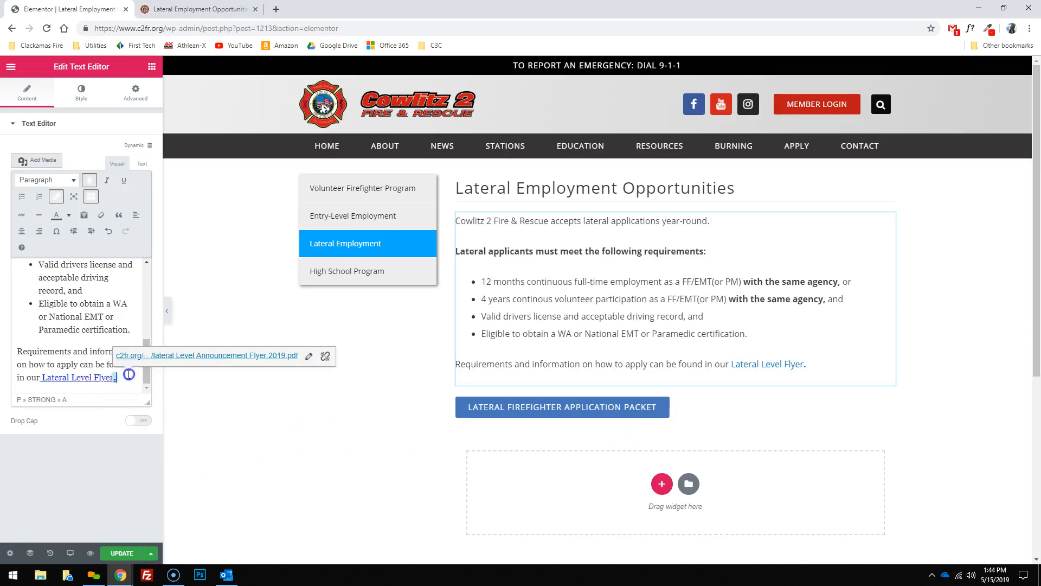
click(122, 553)
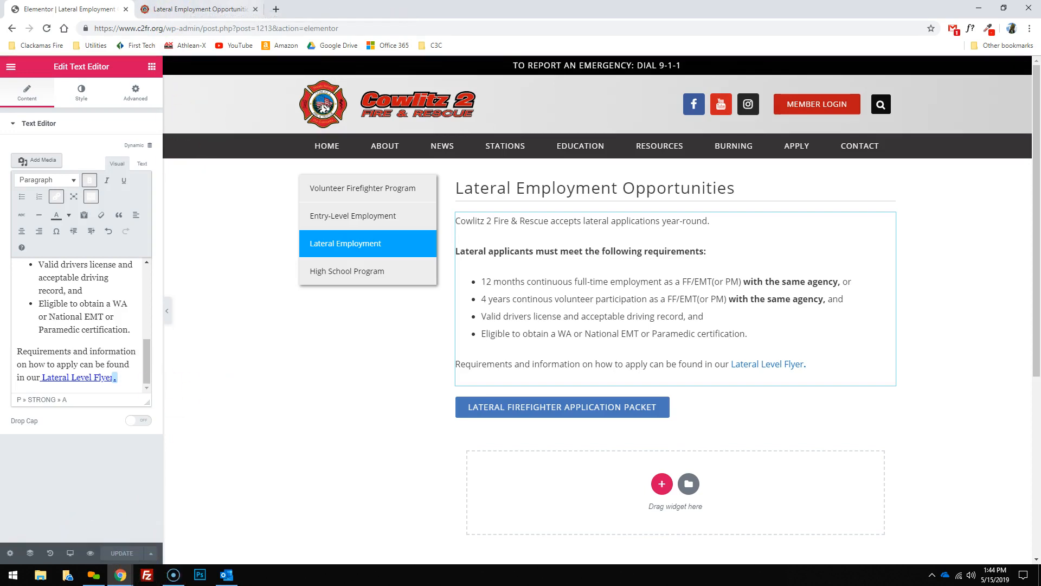
Test the Lateral Level Flyer link on the live page, look through the opened PDF, and close it
key(ctrl+Tab)
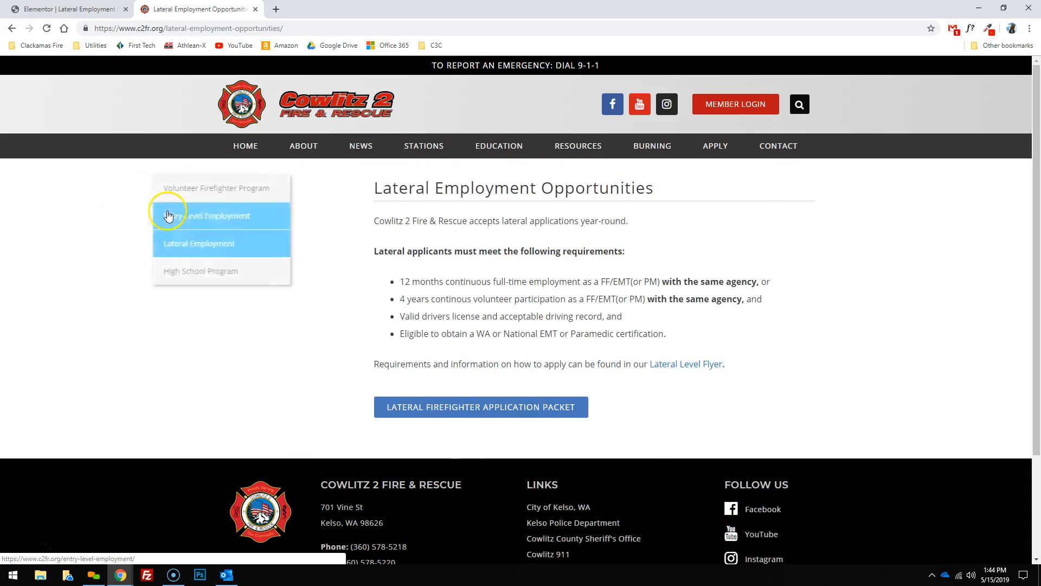
click(701, 365)
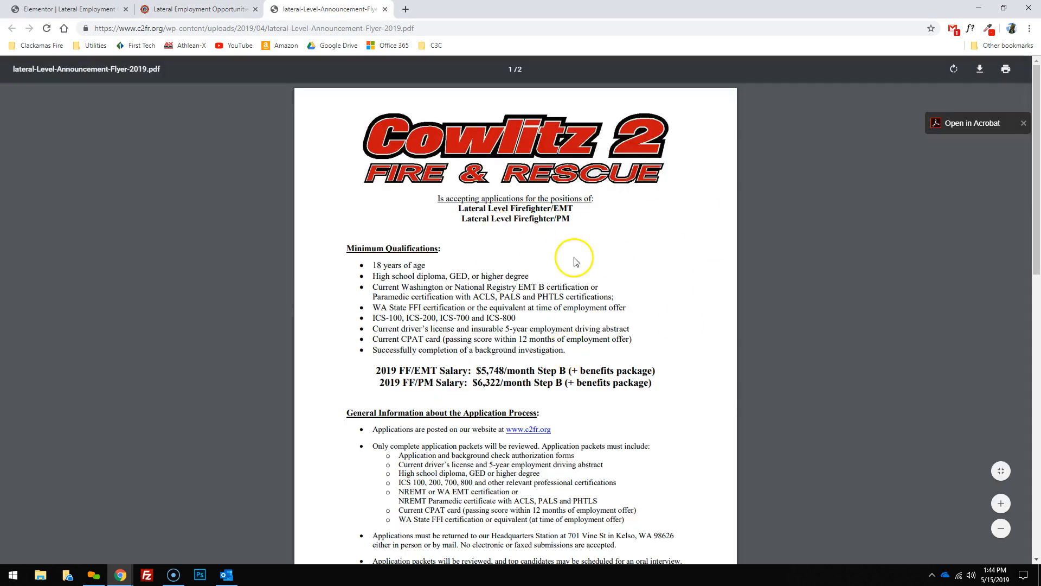
scroll(575, 319, down, 9)
scroll(577, 321, up, 9)
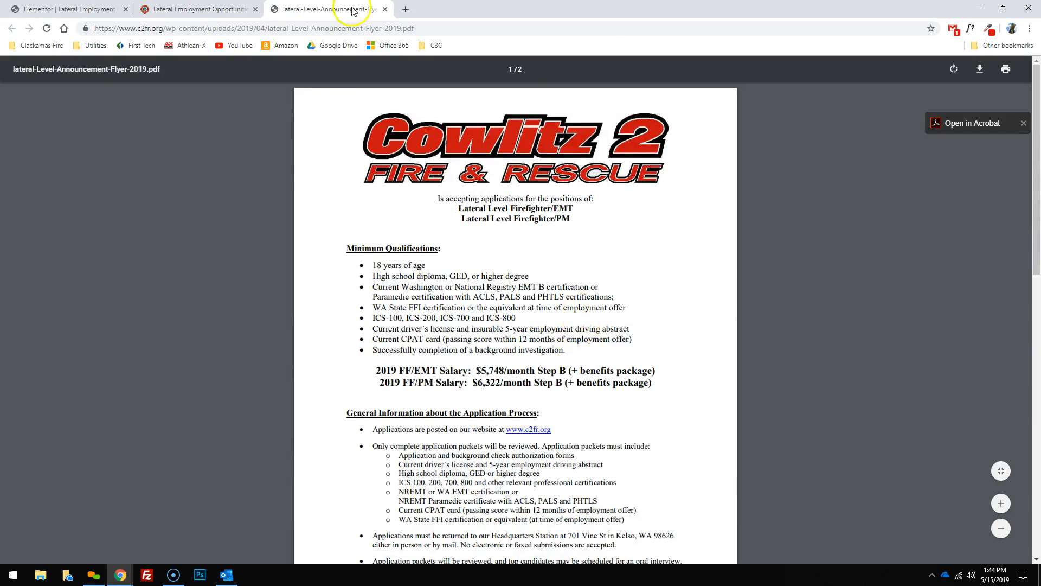
click(384, 10)
Exit the Elementor editor to the WordPress Edit Page screen of Lateral Employment Opportunities
click(70, 9)
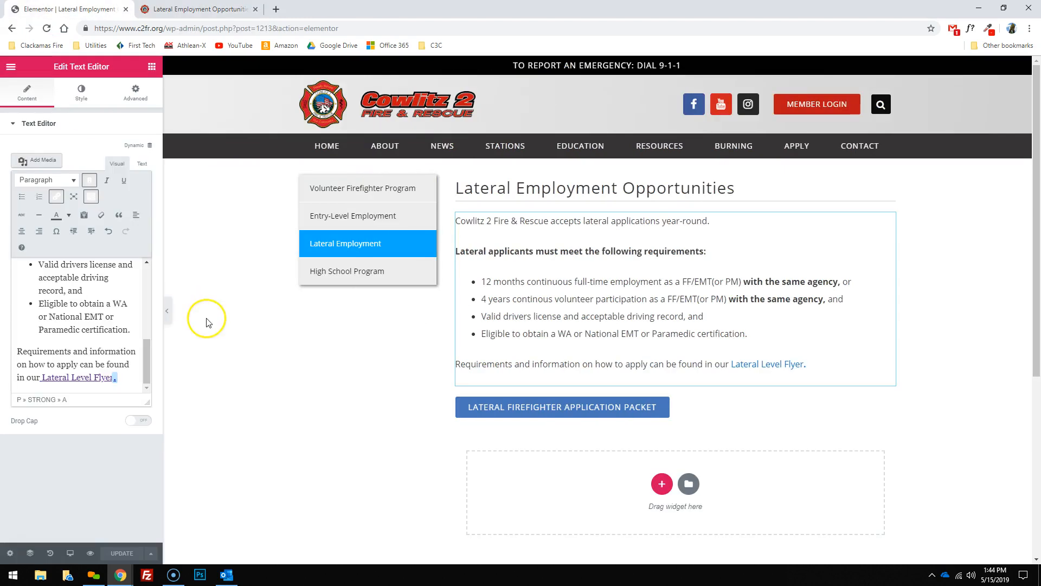
click(11, 66)
click(113, 355)
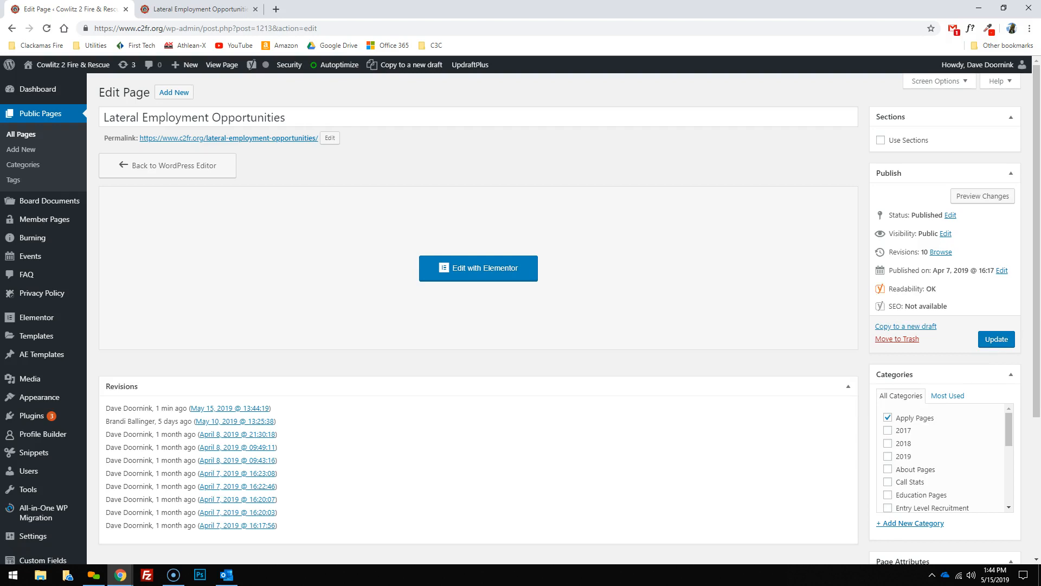
View the live Organizational Chart page, enlarge and close the chart image, and return to the WordPress Edit Page screen
click(202, 9)
mouse_move(322, 149)
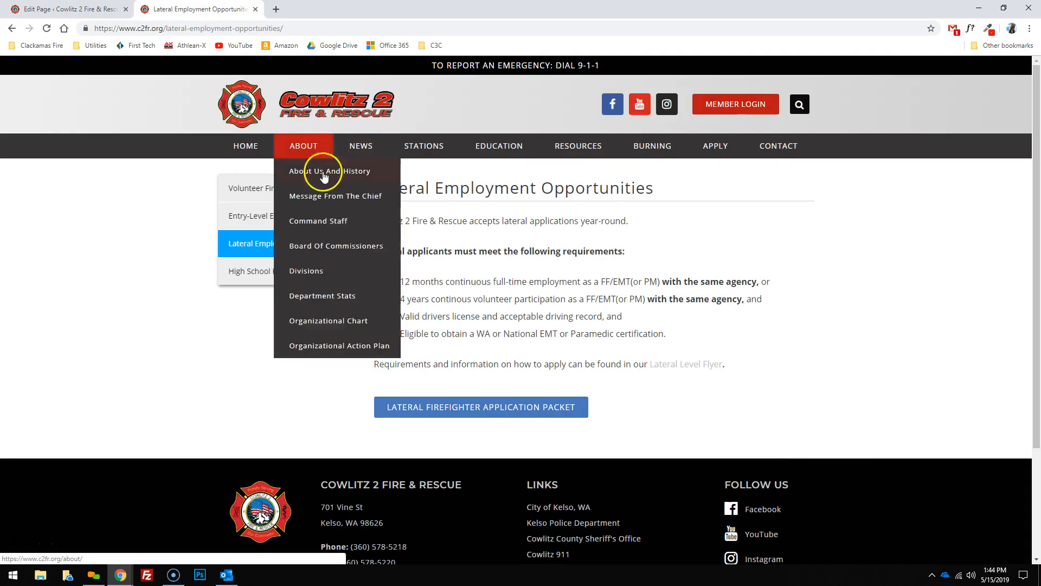
click(347, 320)
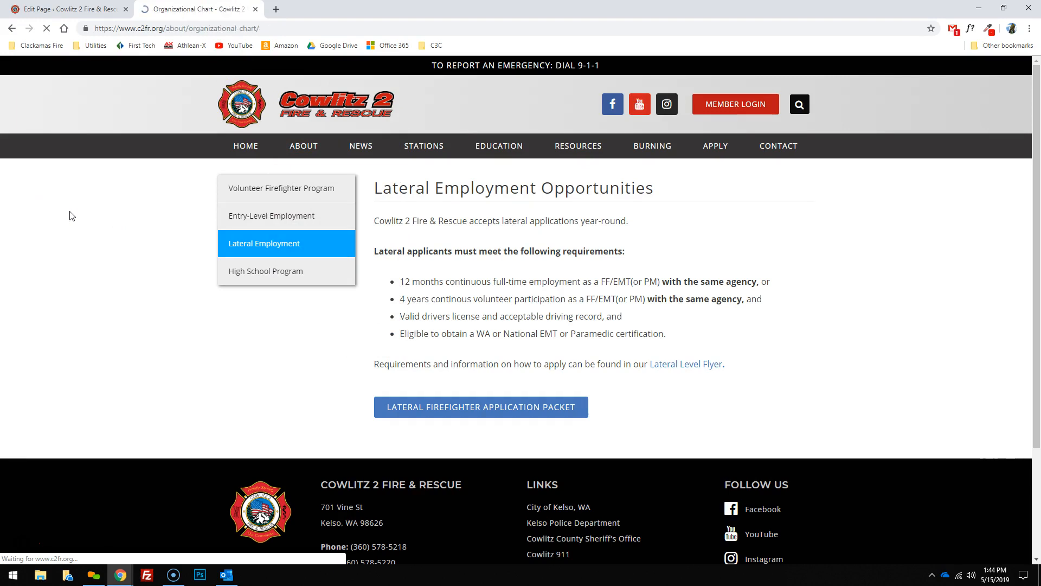
scroll(682, 319, down, 3)
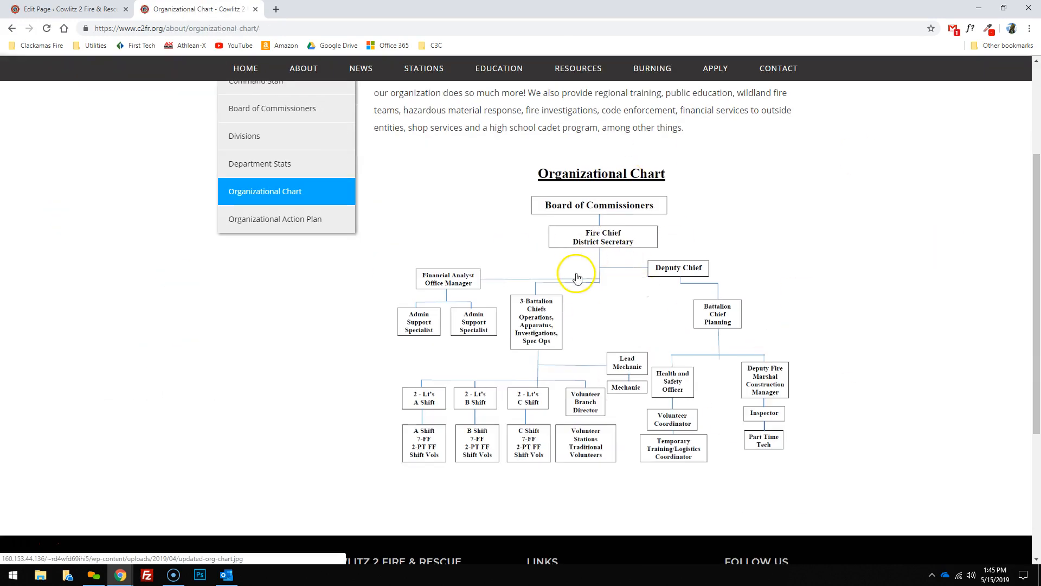
click(668, 279)
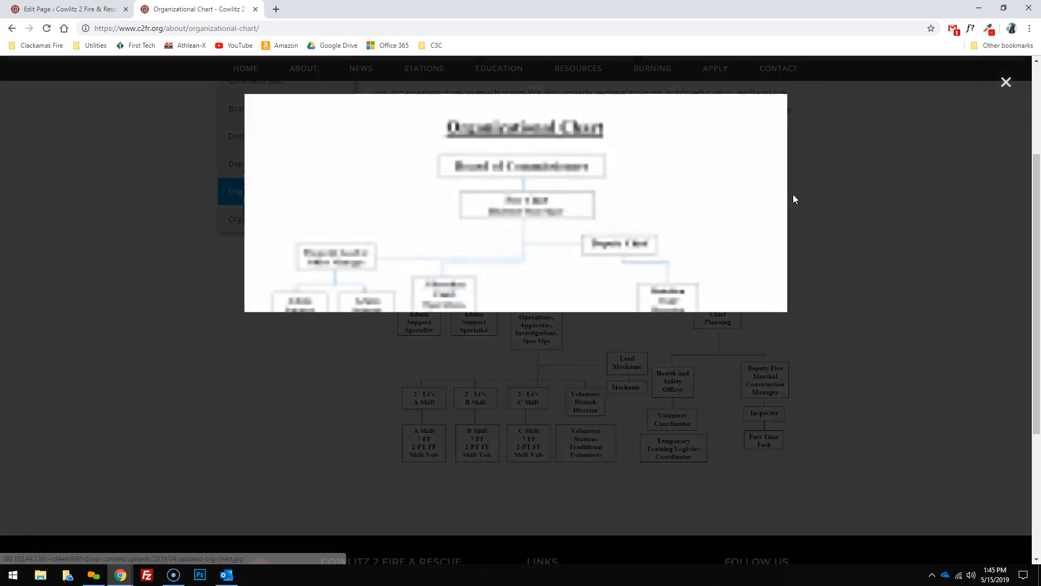
click(1006, 82)
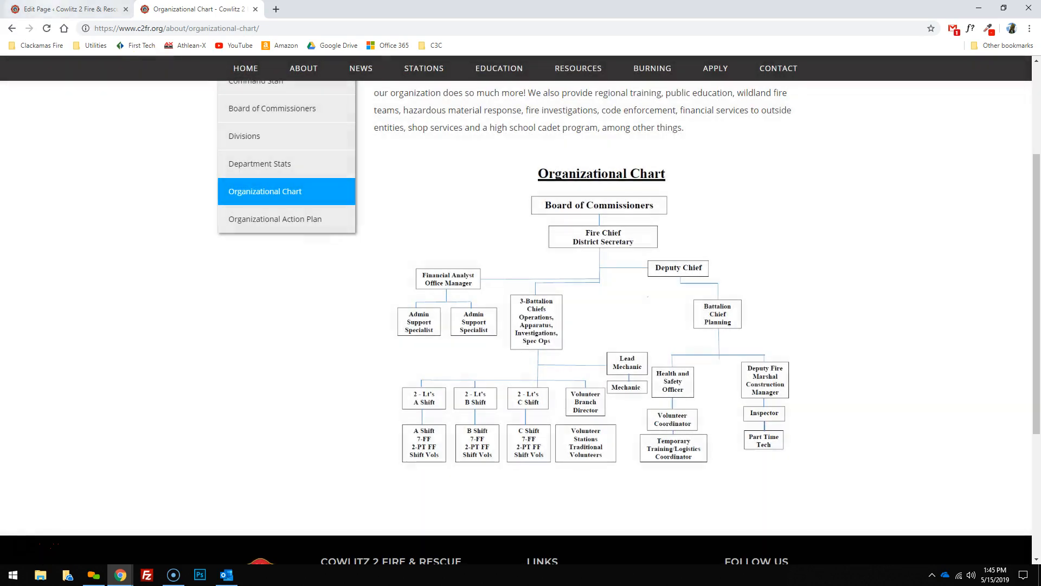
click(65, 10)
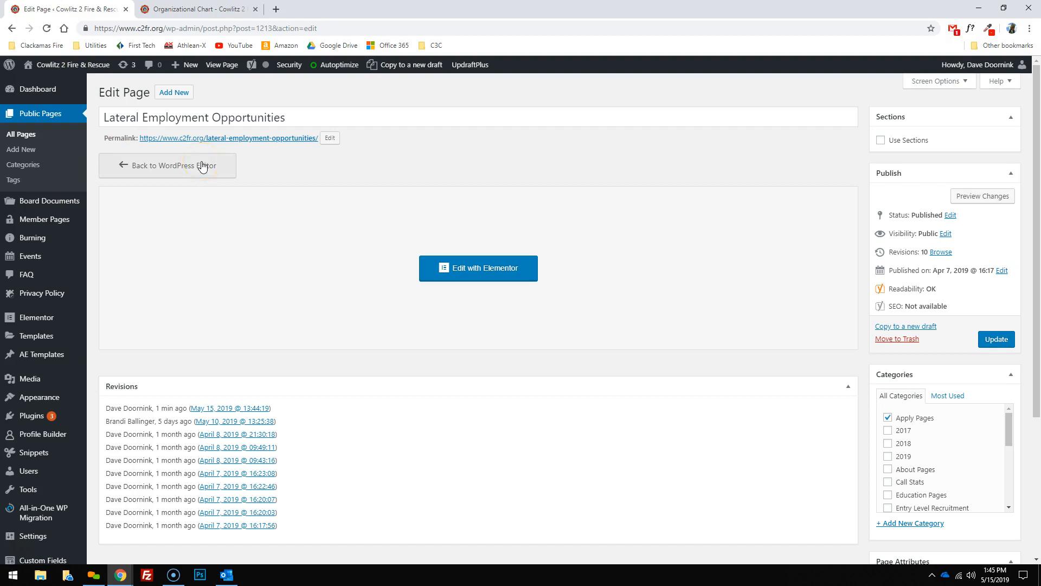
Search the Elementor Finder for "organiza" and open the Organizational Chart page for editing
key(ctrl+e)
text(organiza)
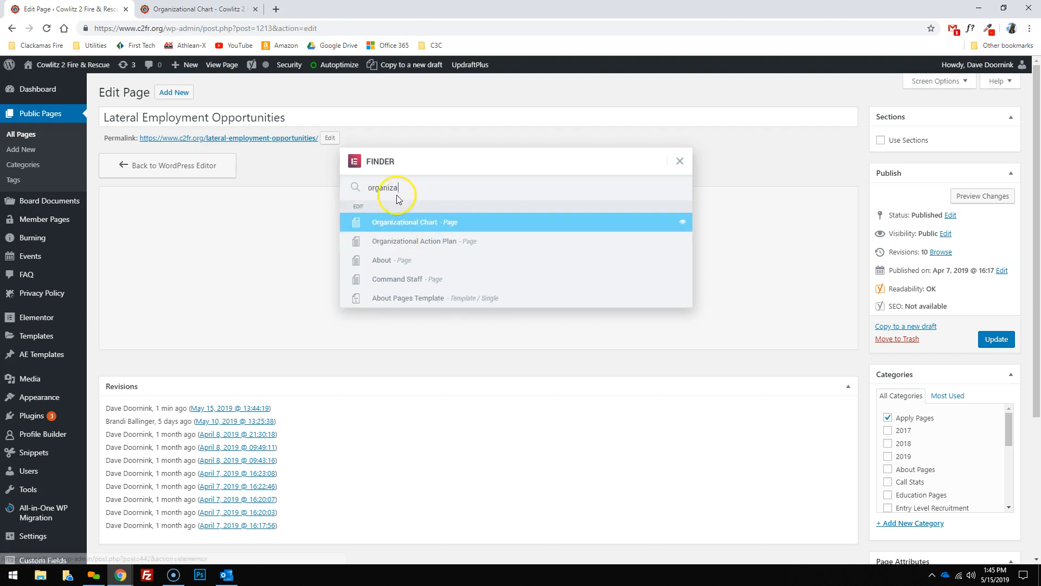
click(443, 221)
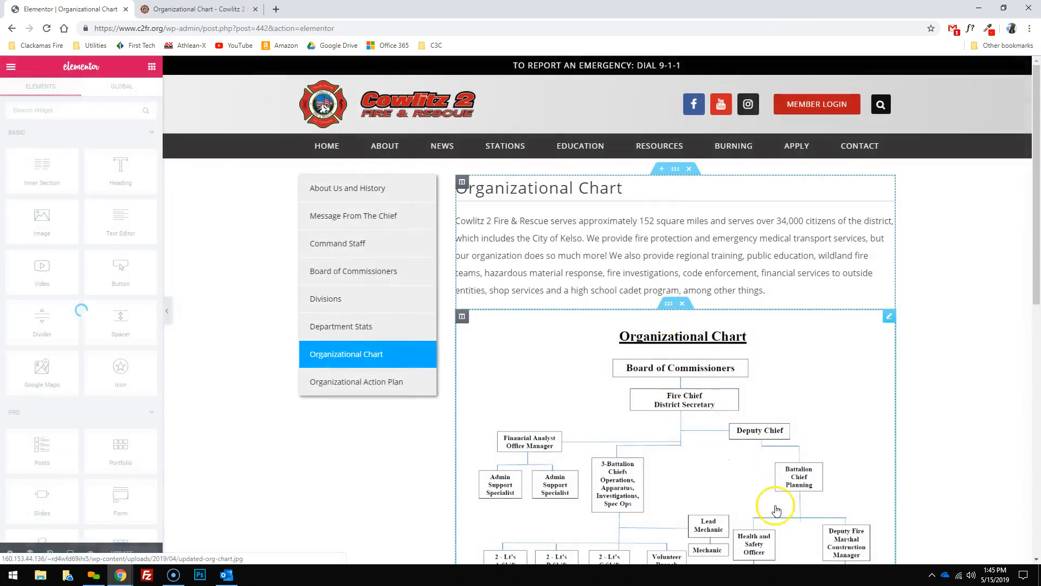
Close the enlarged chart preview and open the settings of the Organizational Chart image widget
click(696, 433)
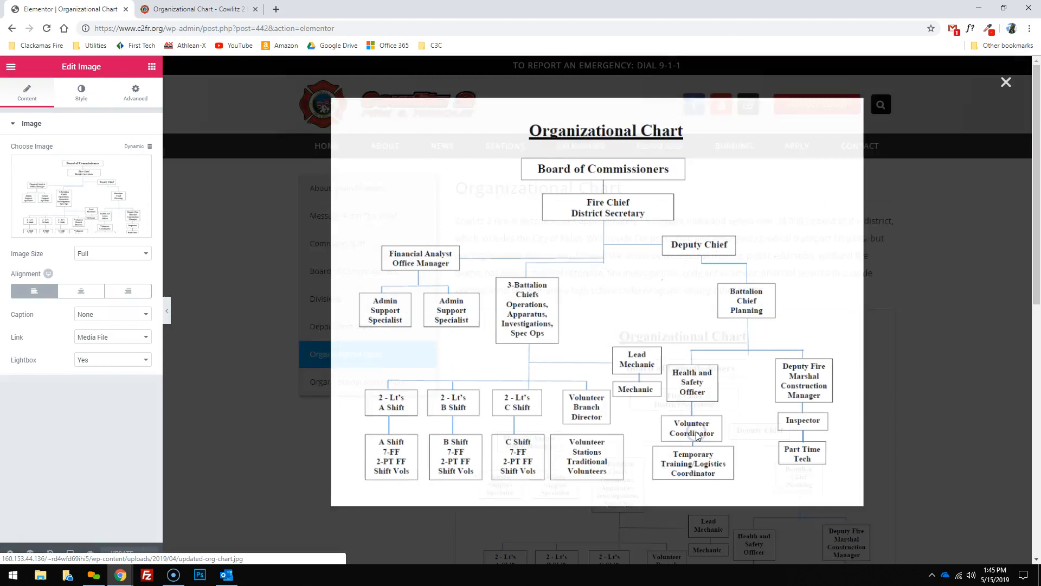
click(1008, 86)
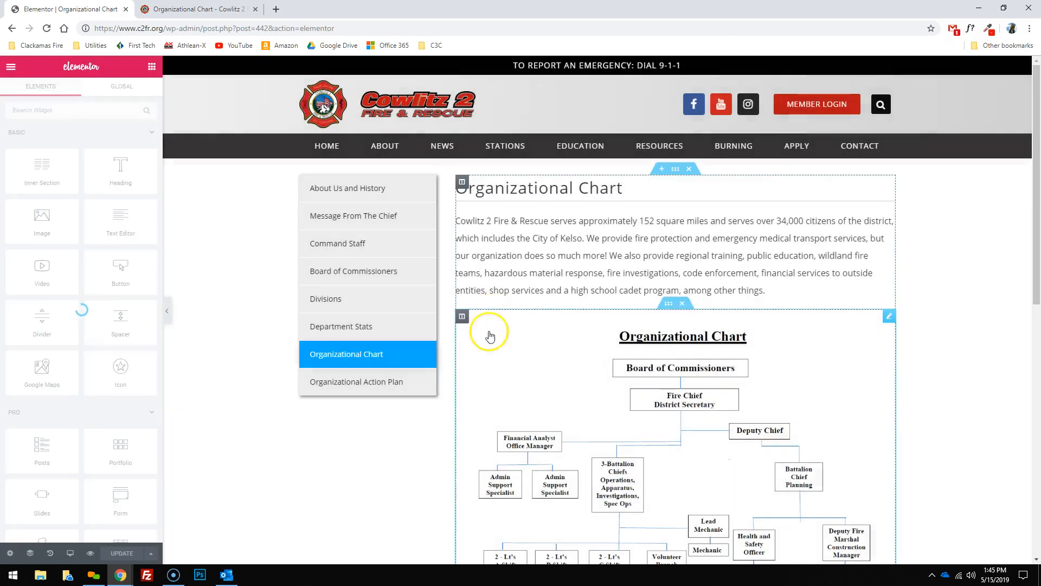
click(891, 317)
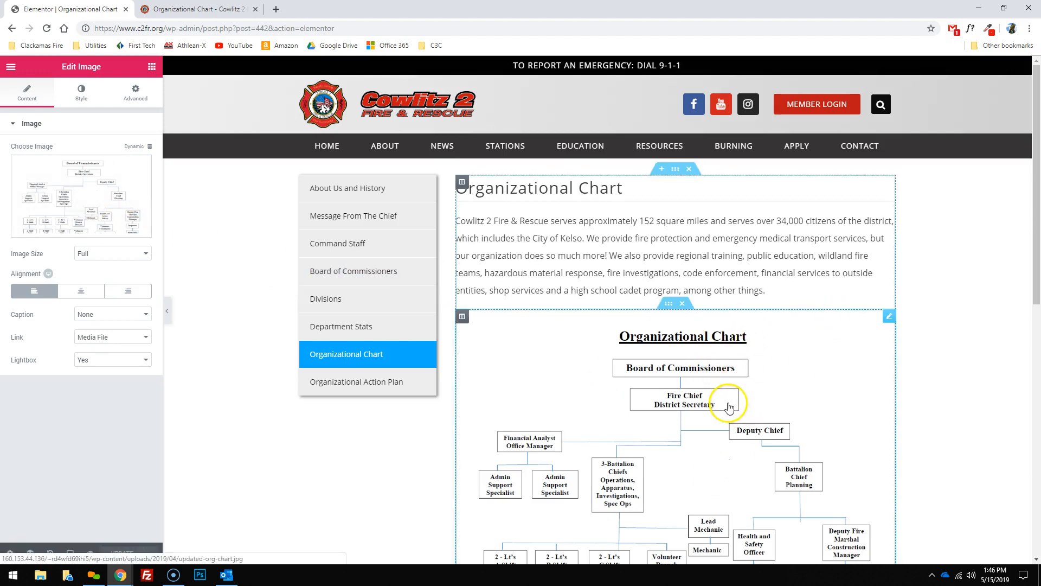
scroll(729, 407, down, 3)
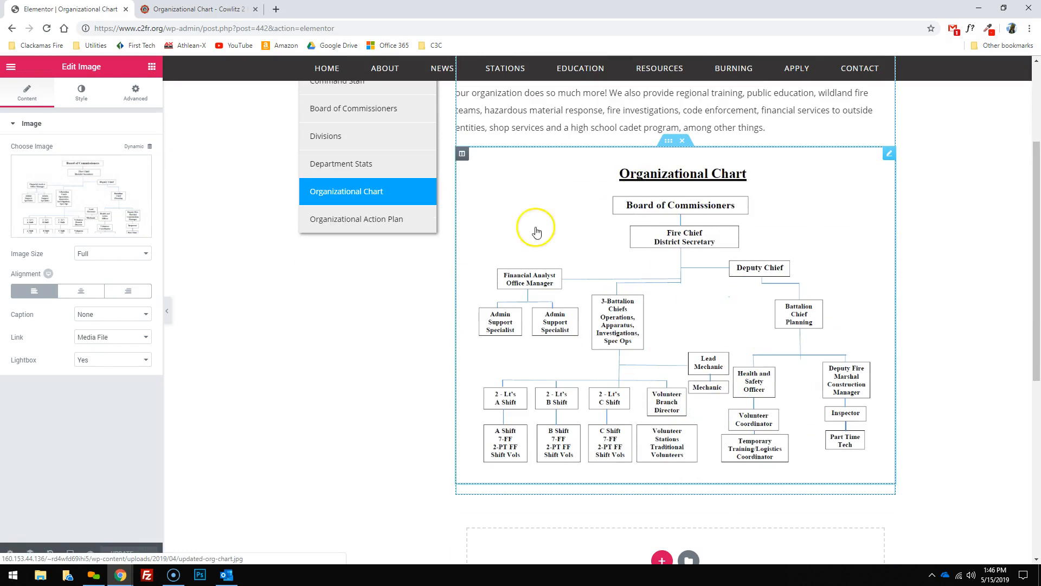
scroll(754, 368, up, 3)
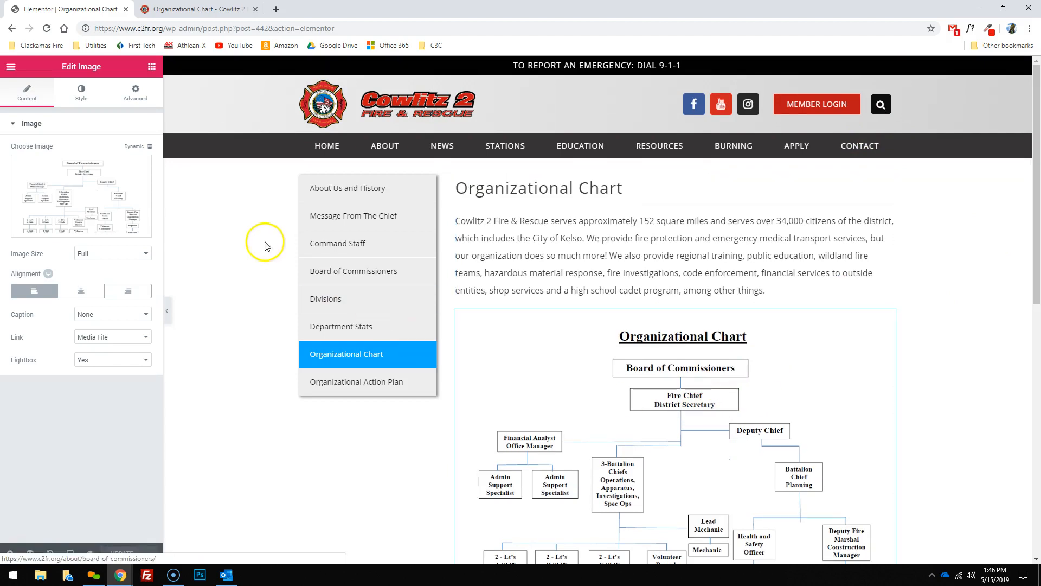
Review the chart's replacement image choices in the Media Library and the file upload option, and close the picker without inserting anything
mouse_move(68, 181)
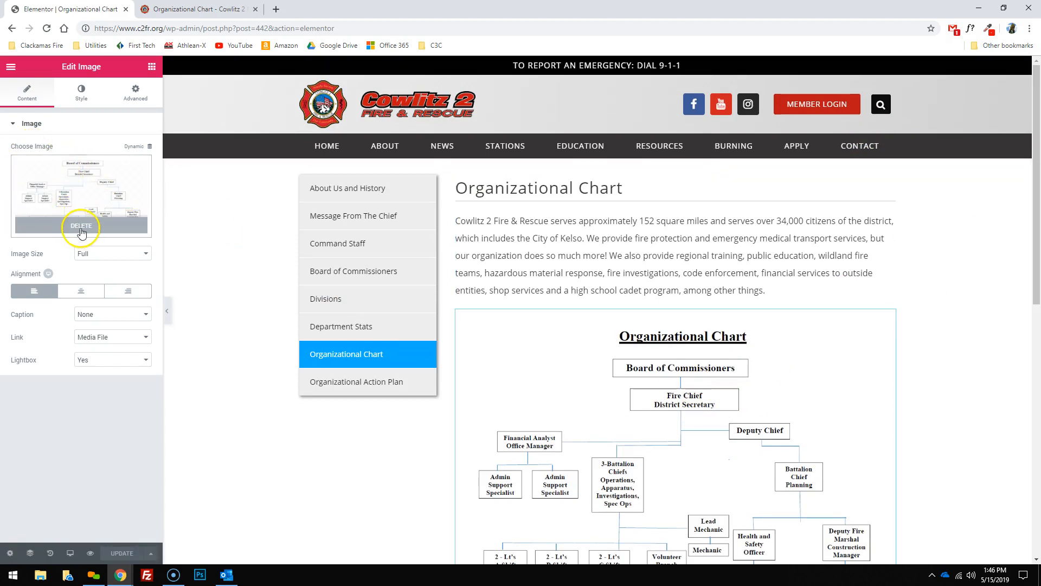
click(75, 179)
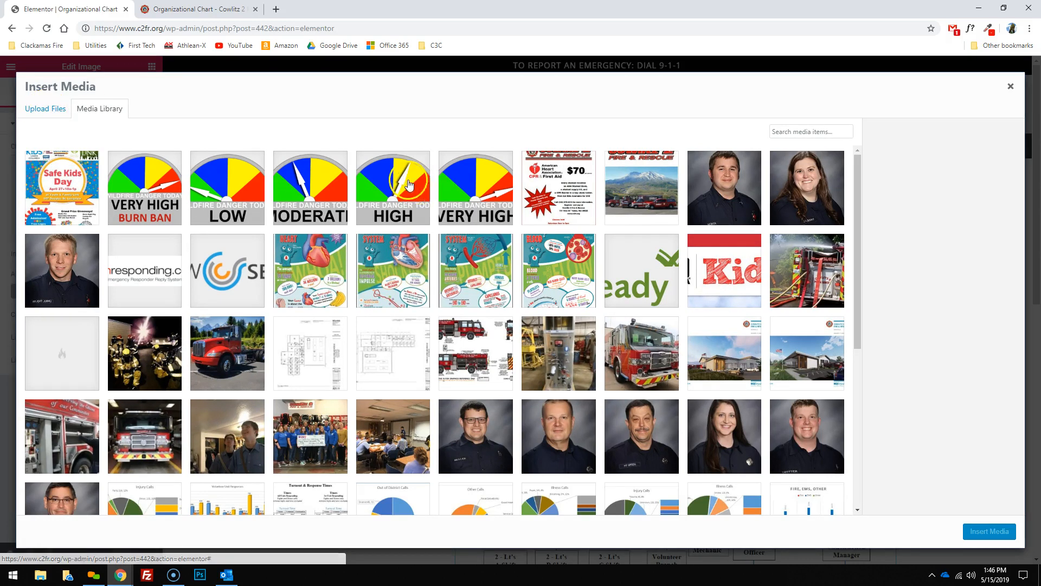
drag(856, 186, 871, 309)
click(751, 285)
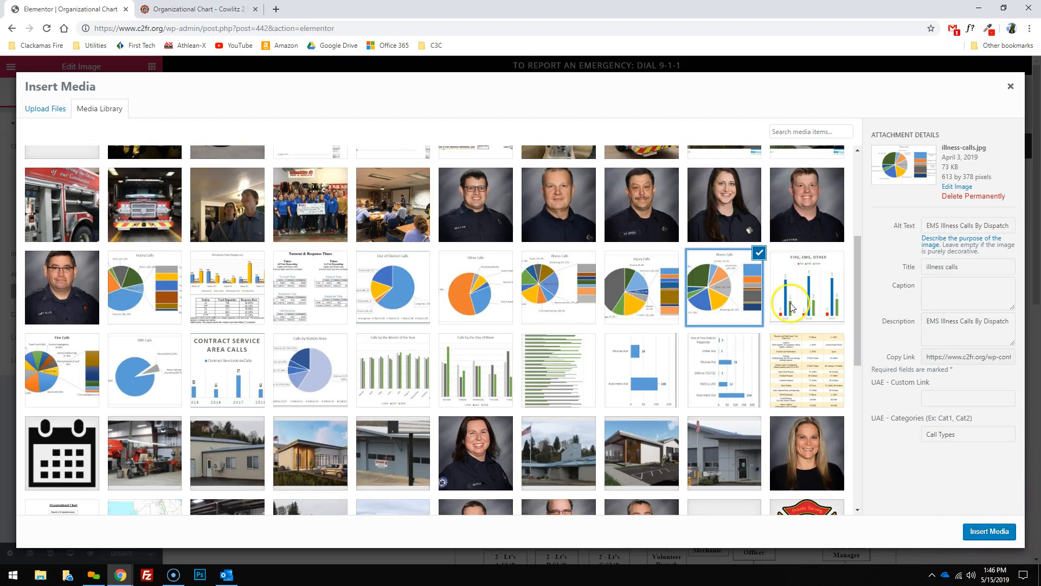
scroll(83, 178, up, 4)
click(37, 107)
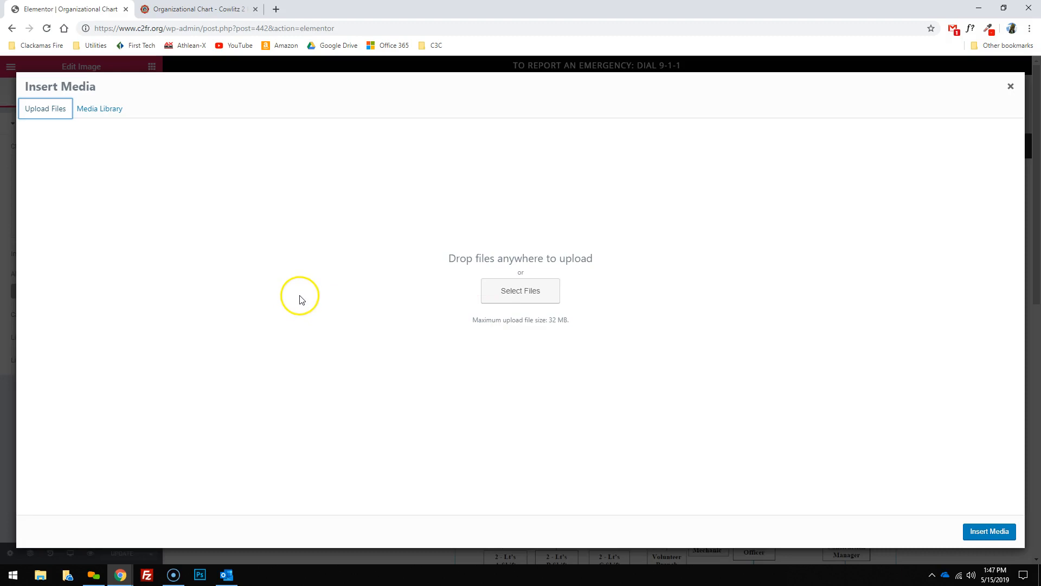
click(94, 108)
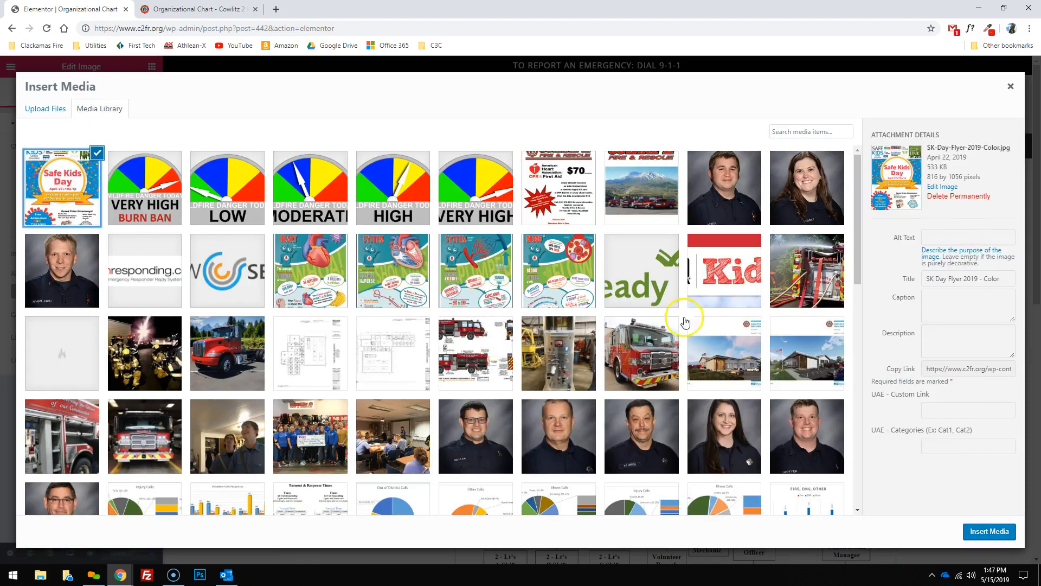
click(994, 537)
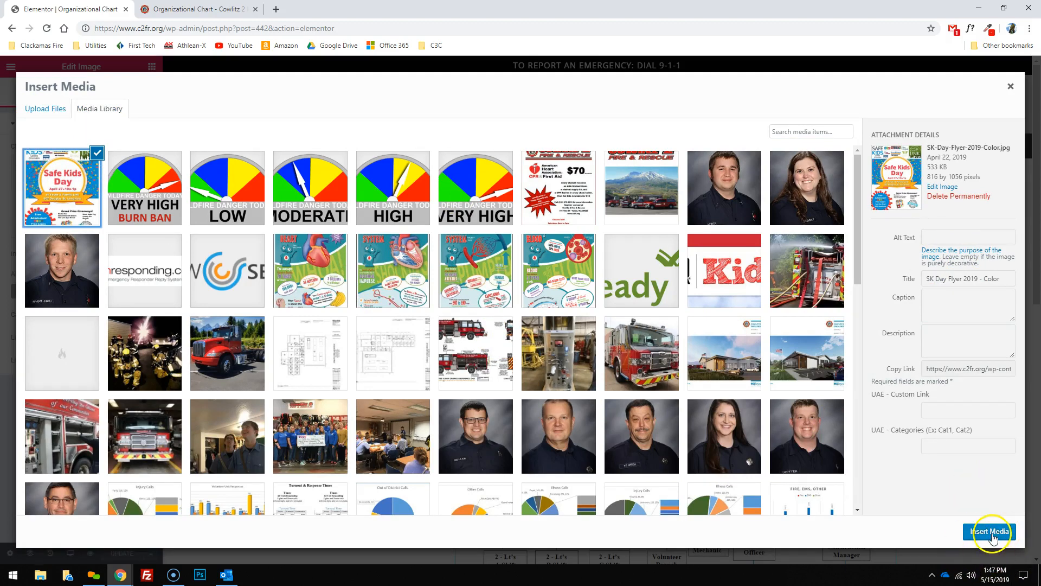
click(1009, 86)
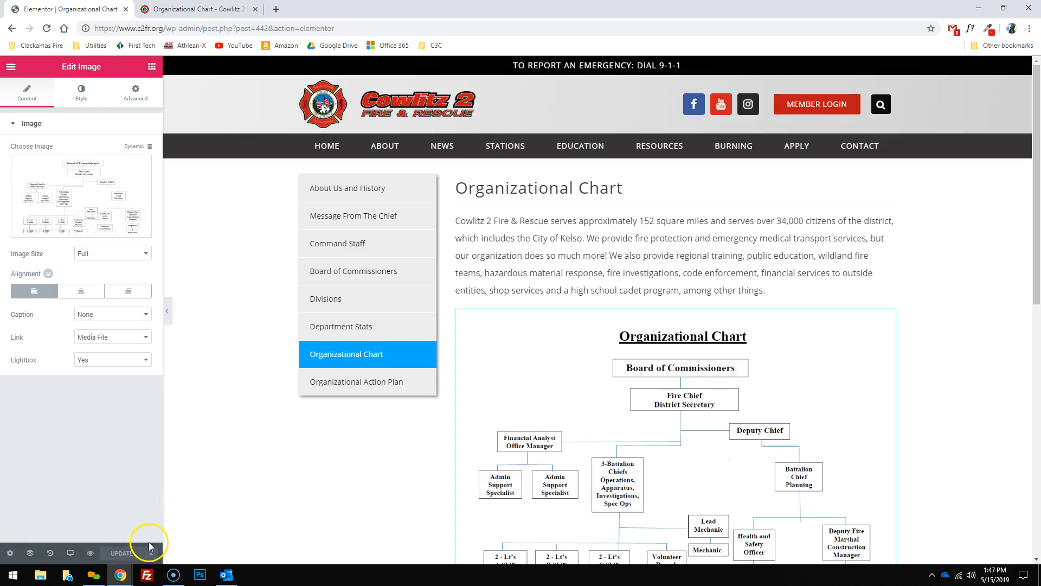
Check the live Organizational Chart page against the editor and open the live CPR & First-Aid Classes page from the Education section
click(195, 8)
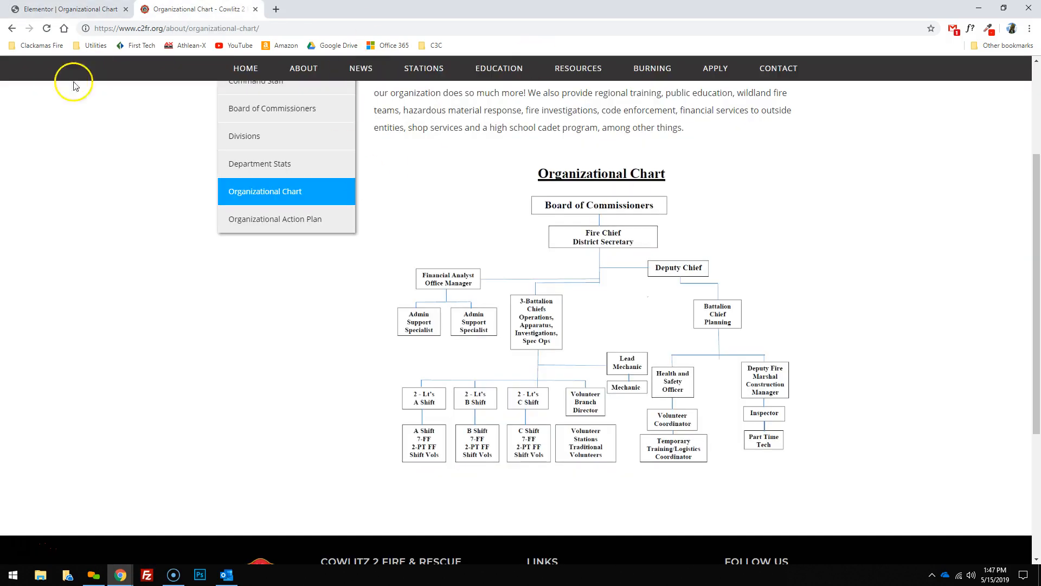
scroll(558, 239, up, 3)
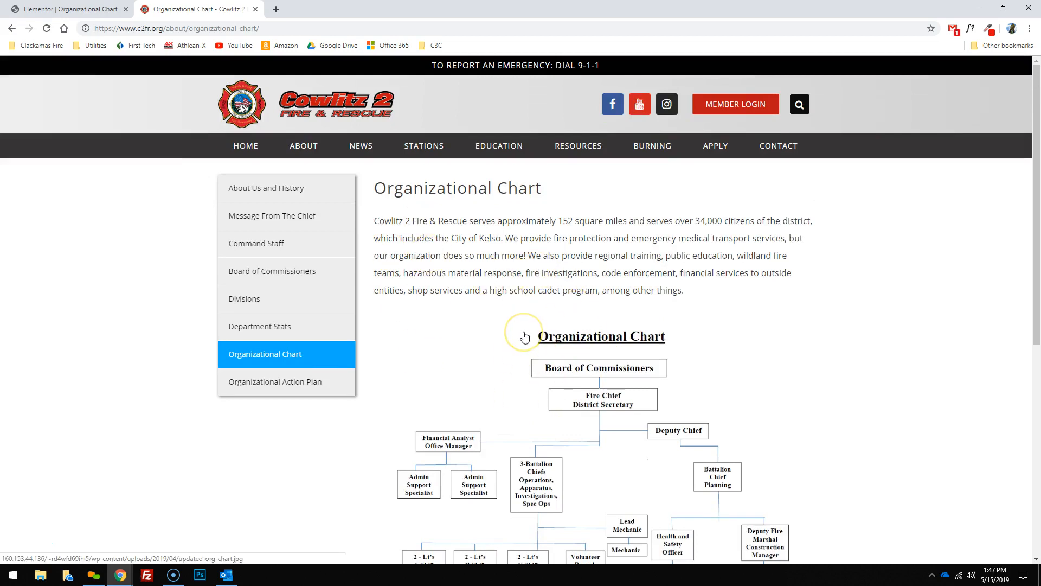
key(ctrl+Tab)
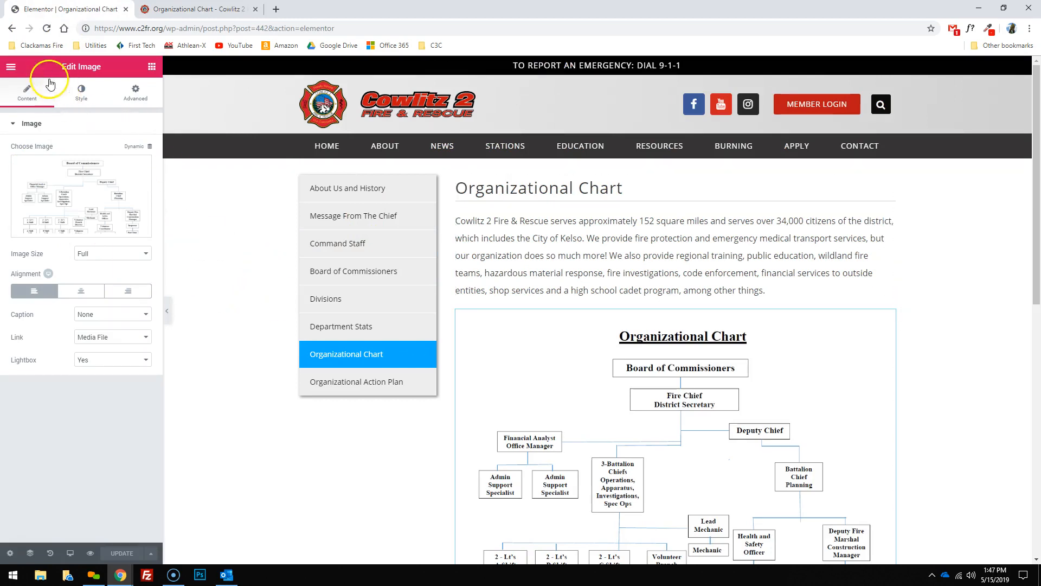
click(195, 8)
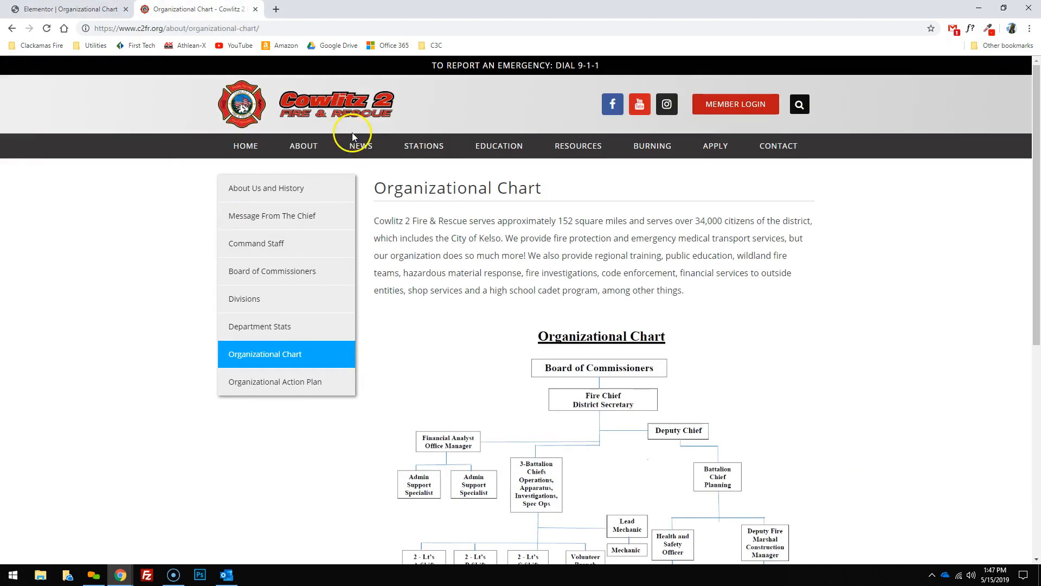
mouse_move(481, 150)
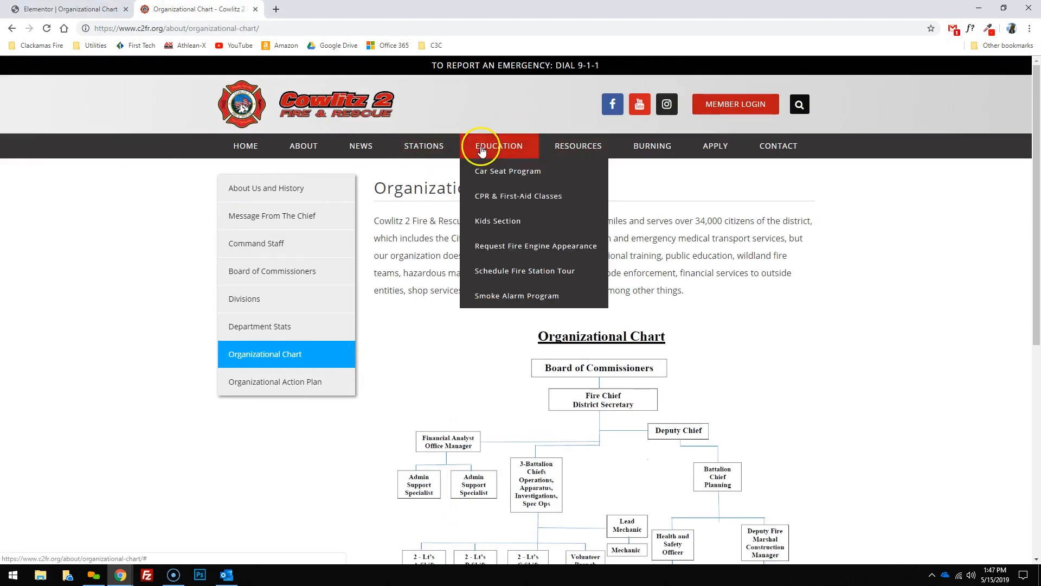
click(500, 196)
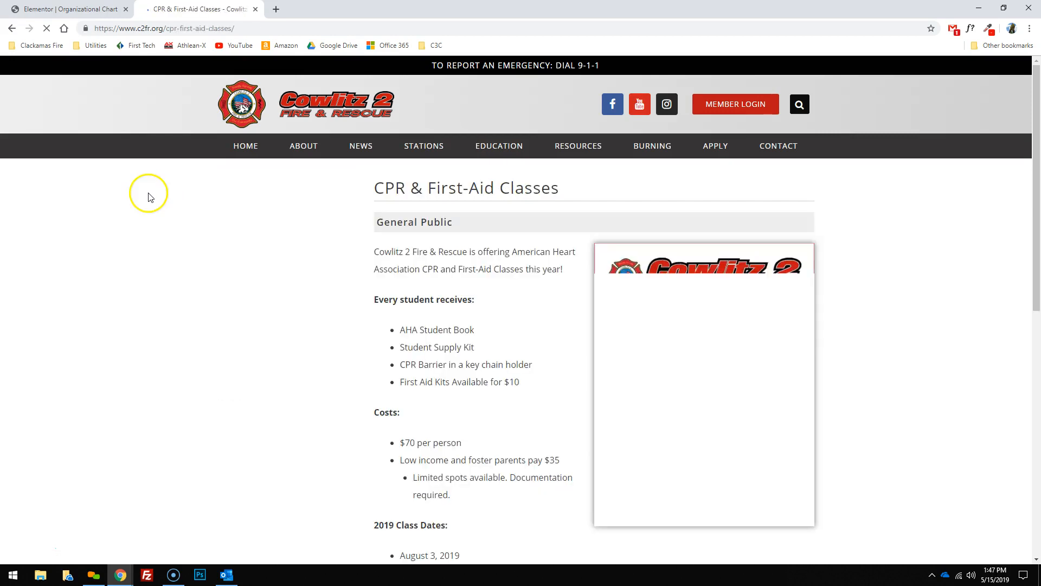
click(98, 9)
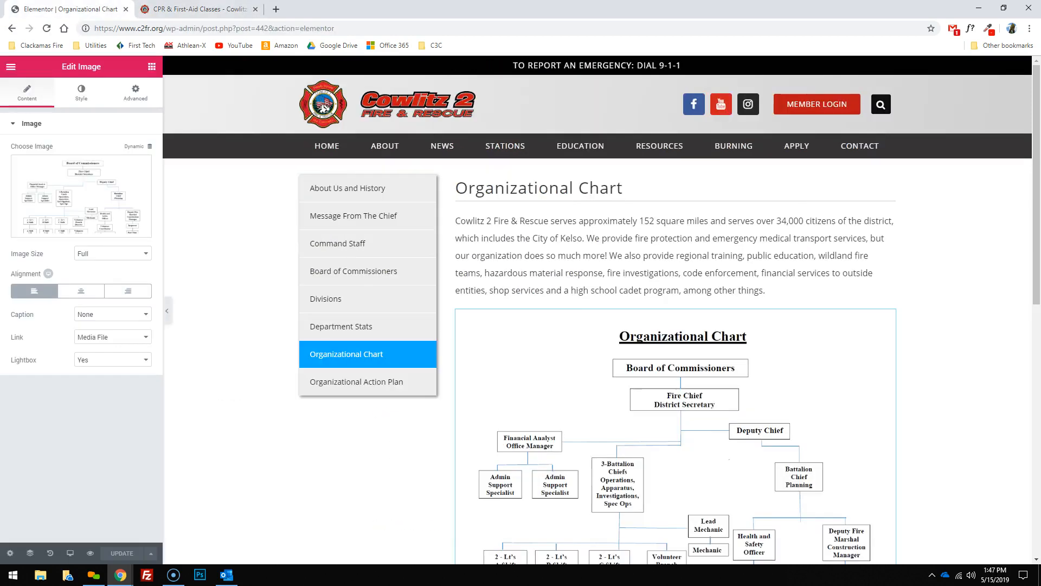
click(245, 8)
Look through the CPR & First-Aid Classes page, and enlarge and close its class flyer image
scroll(837, 349, down, 5)
scroll(790, 384, up, 2)
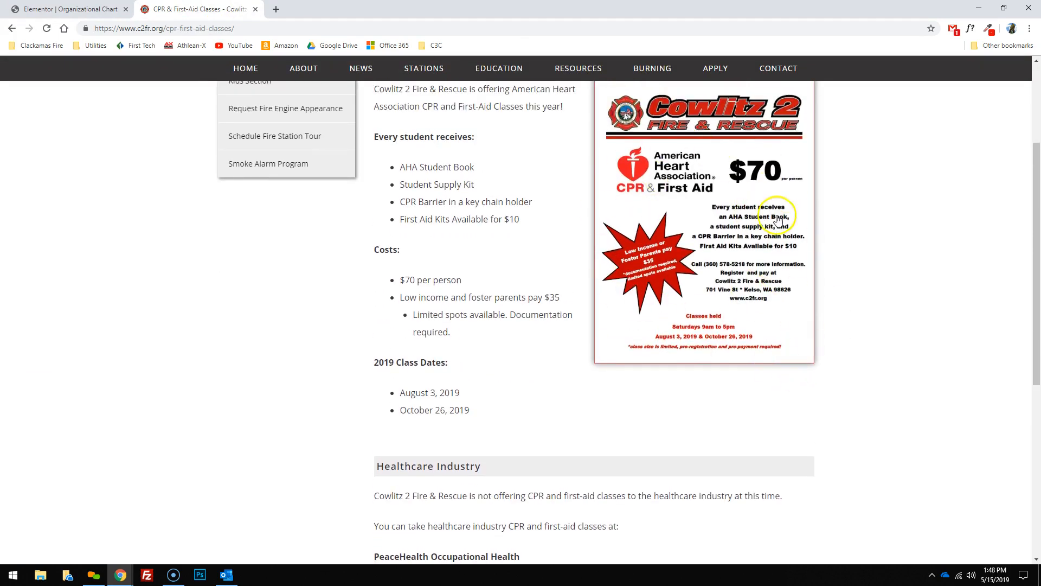
scroll(818, 284, up, 2)
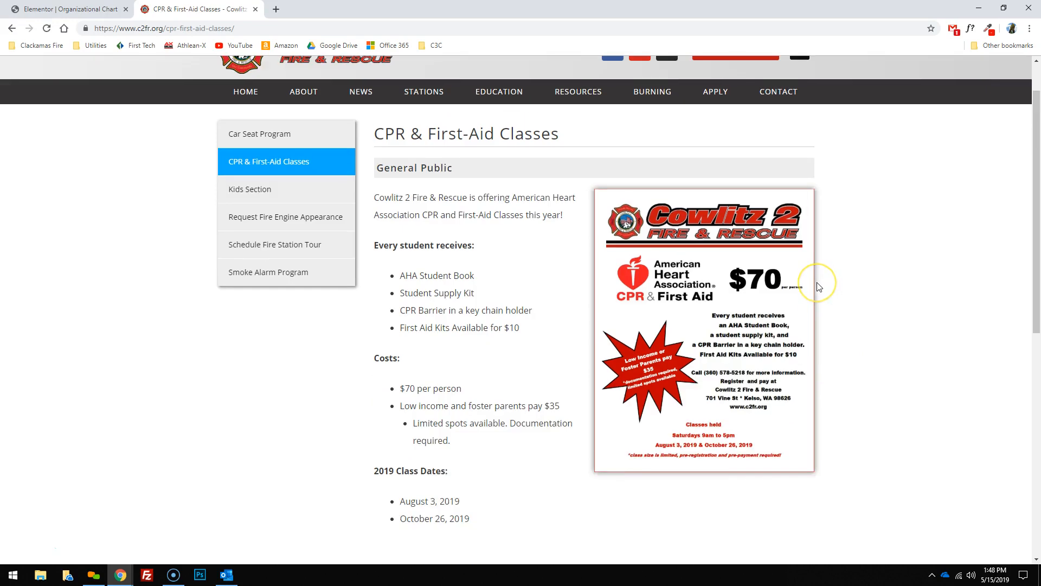
scroll(818, 284, down, 9)
scroll(853, 344, up, 9)
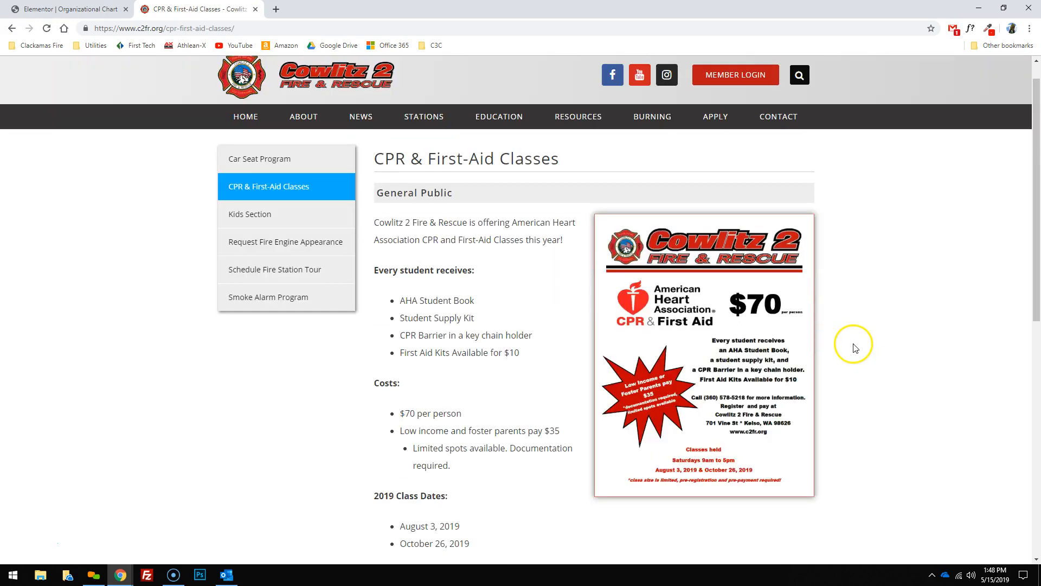
click(791, 335)
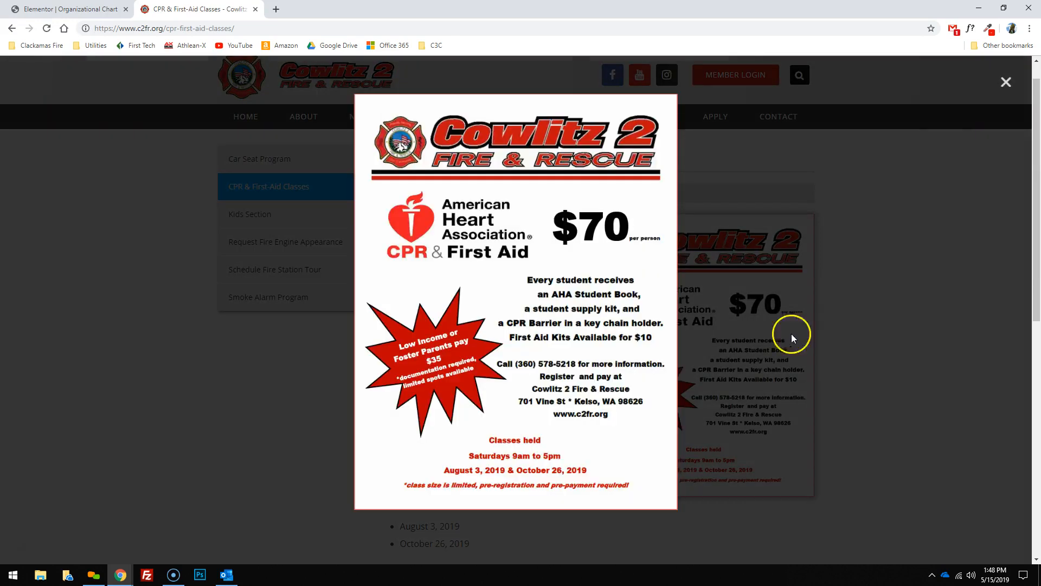
click(1008, 84)
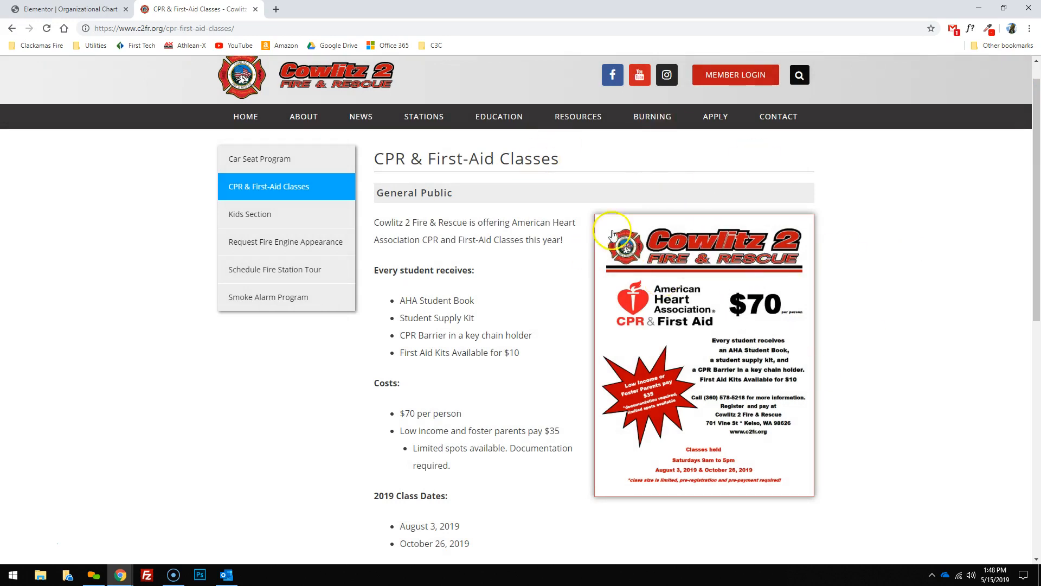
Compare the organizational chart image in the editor with the flyer on the live CPR & First-Aid Classes page, enlarging and closing the flyer
key(ctrl+shift+Tab)
scroll(608, 358, down, 2)
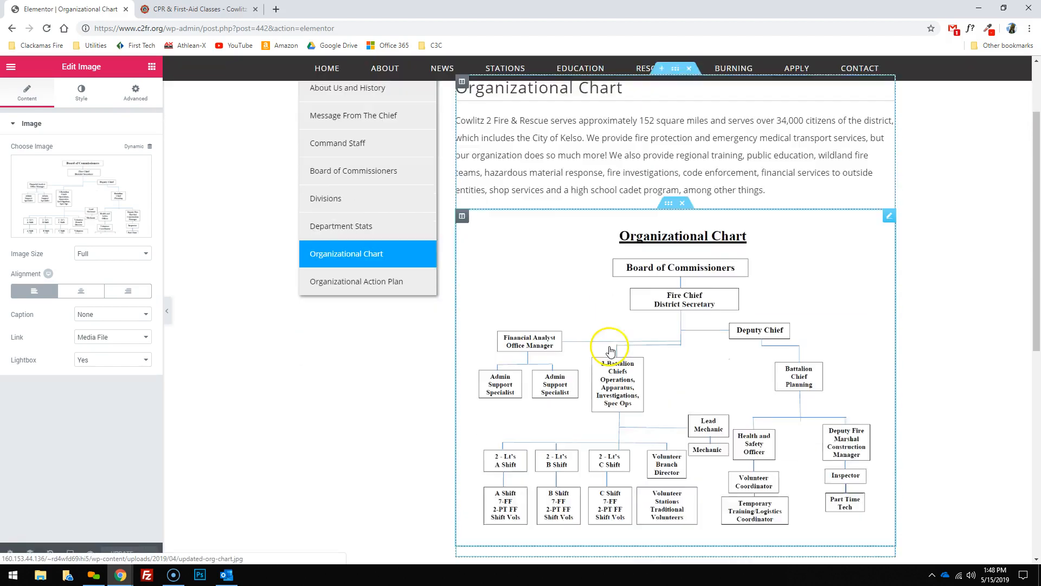
scroll(701, 287, down, 1)
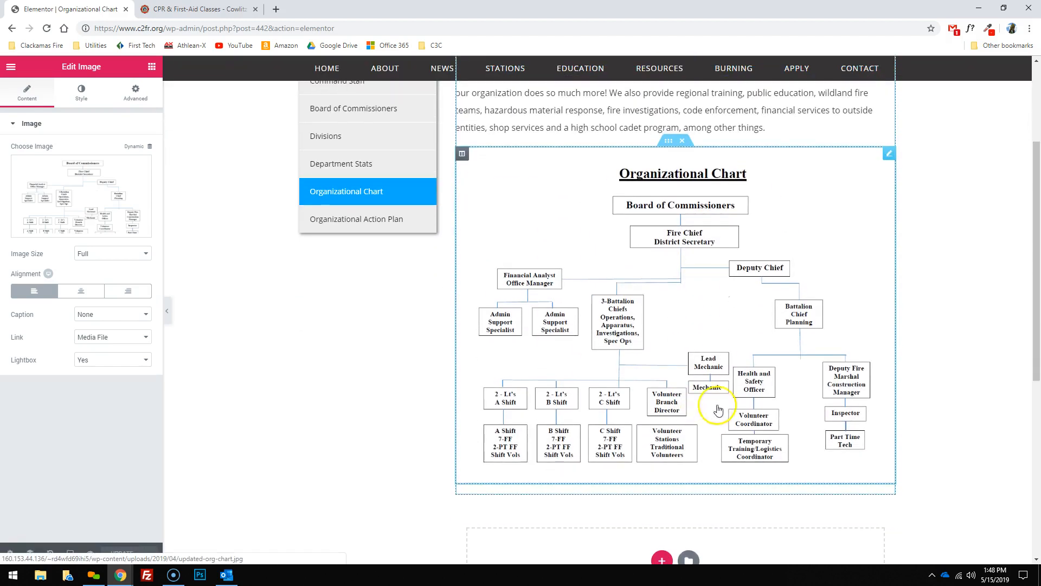
key(ctrl+Tab)
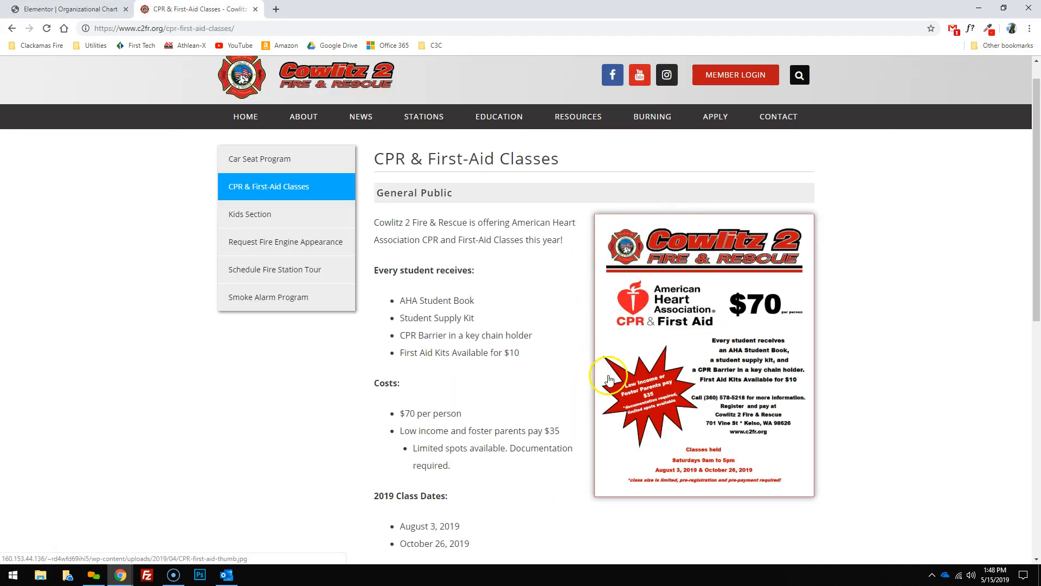
scroll(607, 374, down, 5)
scroll(570, 399, up, 5)
click(681, 339)
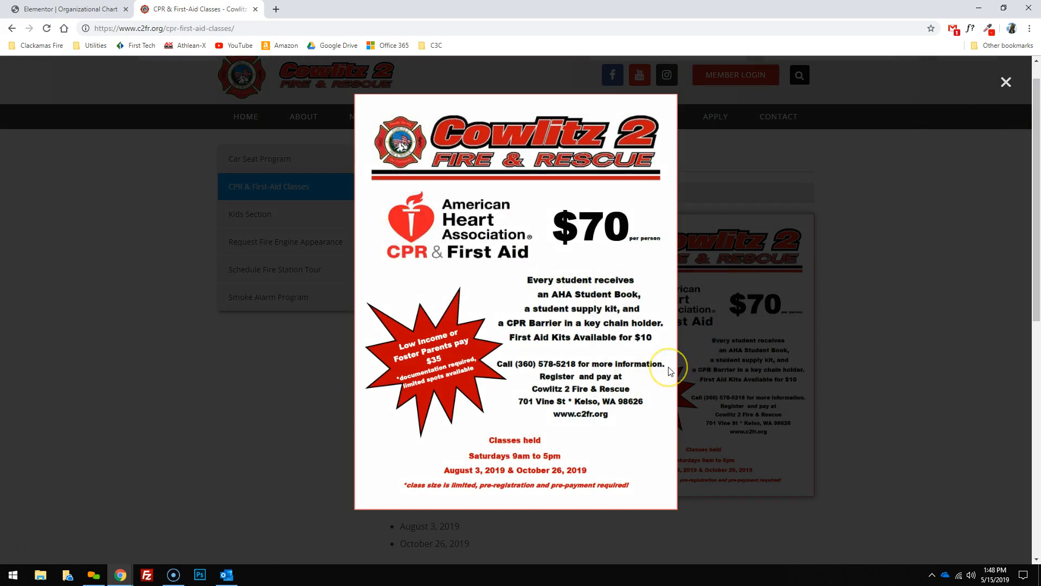
click(1006, 82)
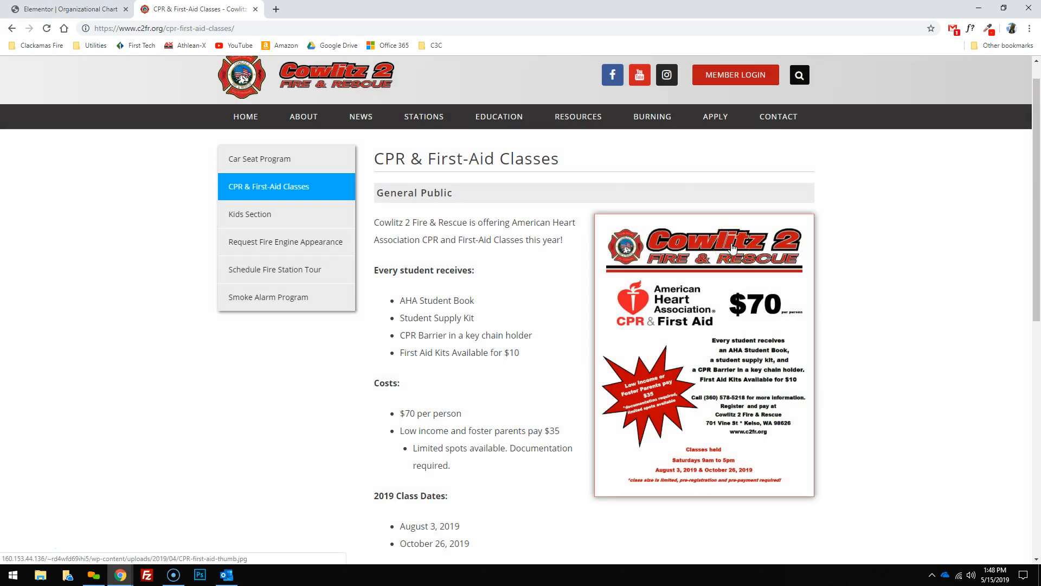
click(374, 339)
click(671, 351)
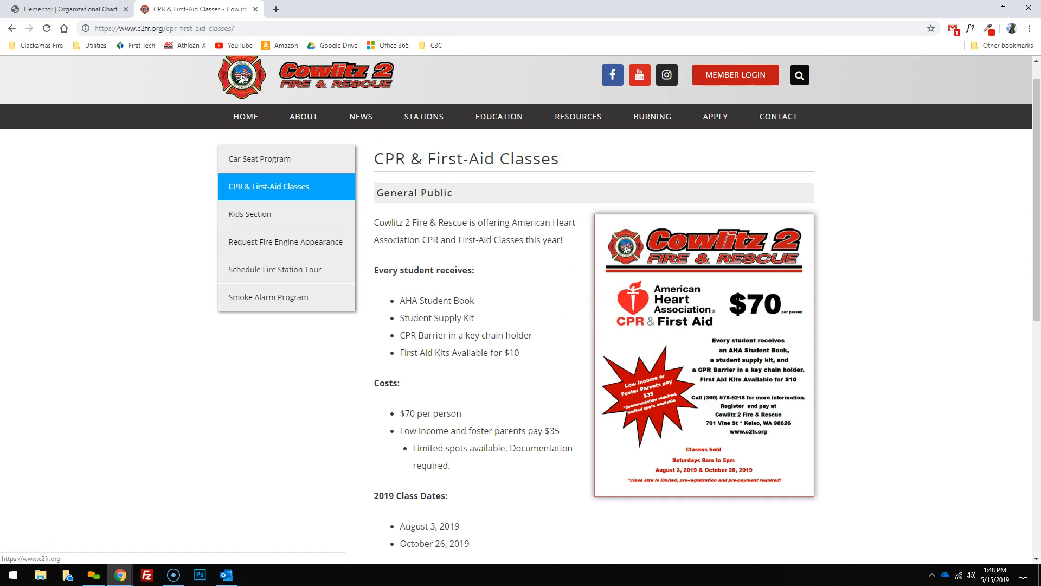
click(651, 144)
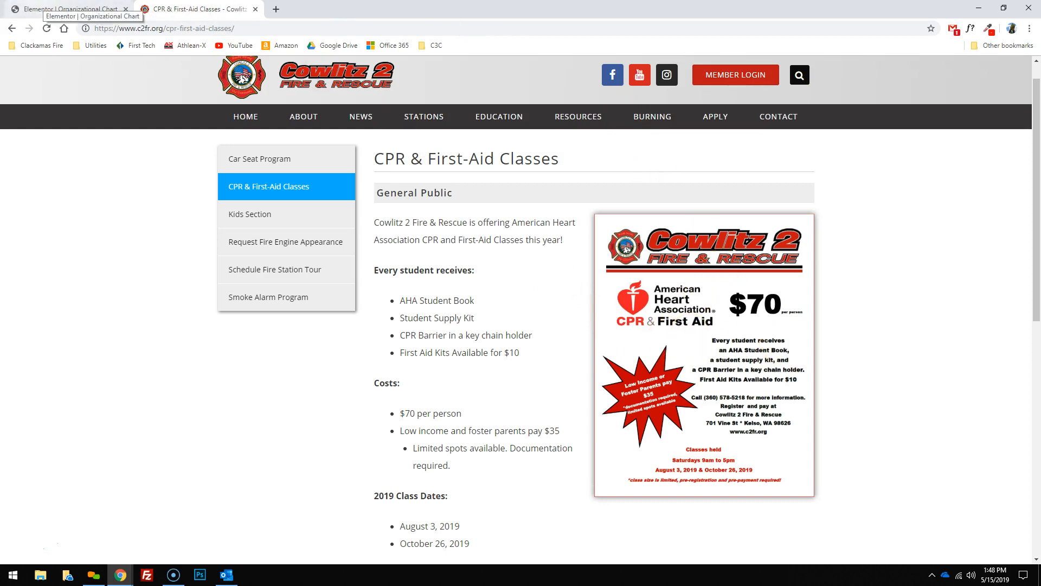
From the Organizational Chart editor, find "cpr" with the Finder and open the CPR & First-Aid Classes page for editing
click(65, 9)
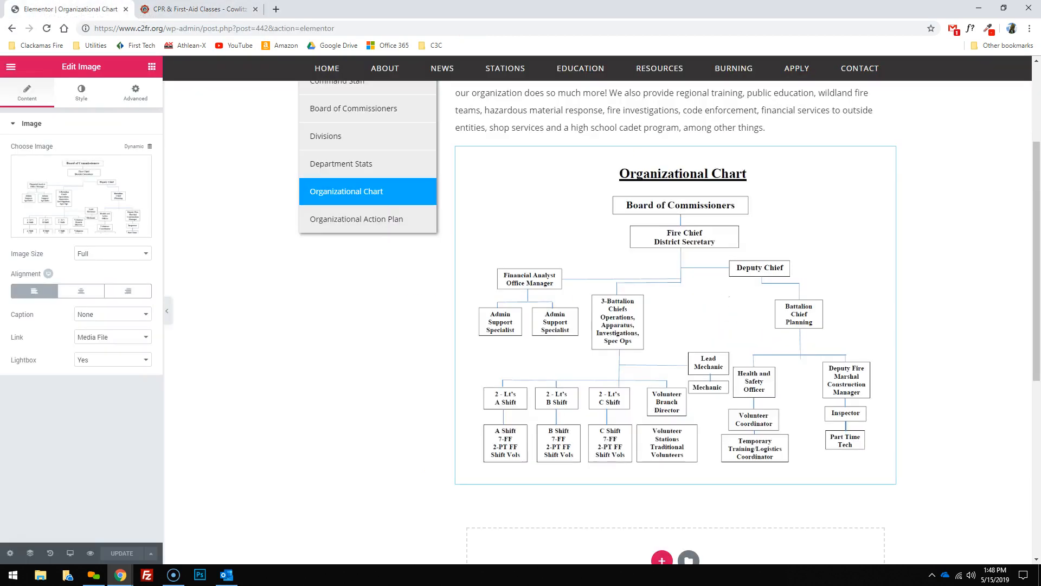
key(ctrl+e)
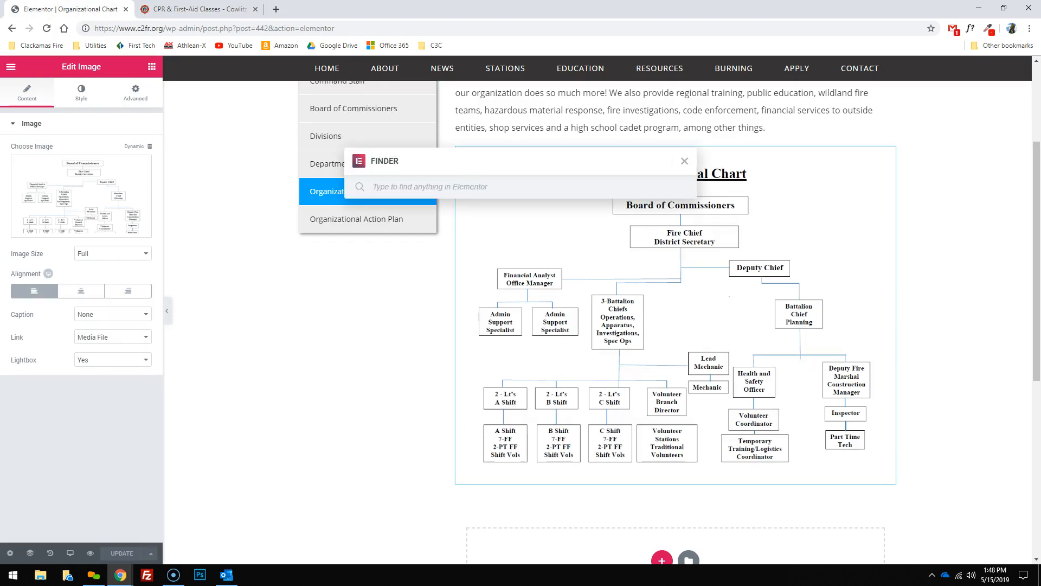
text(cpr)
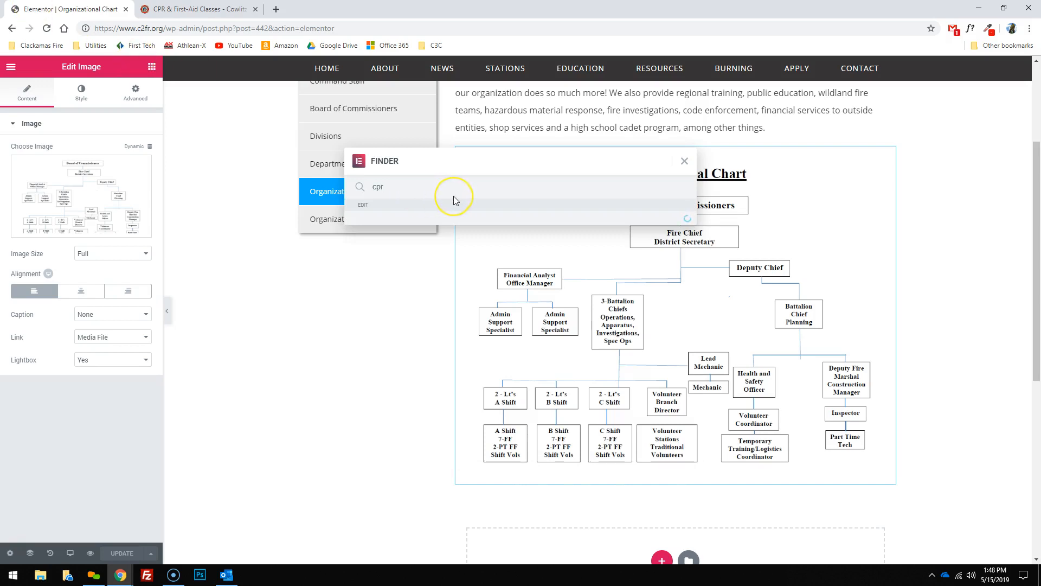
click(521, 228)
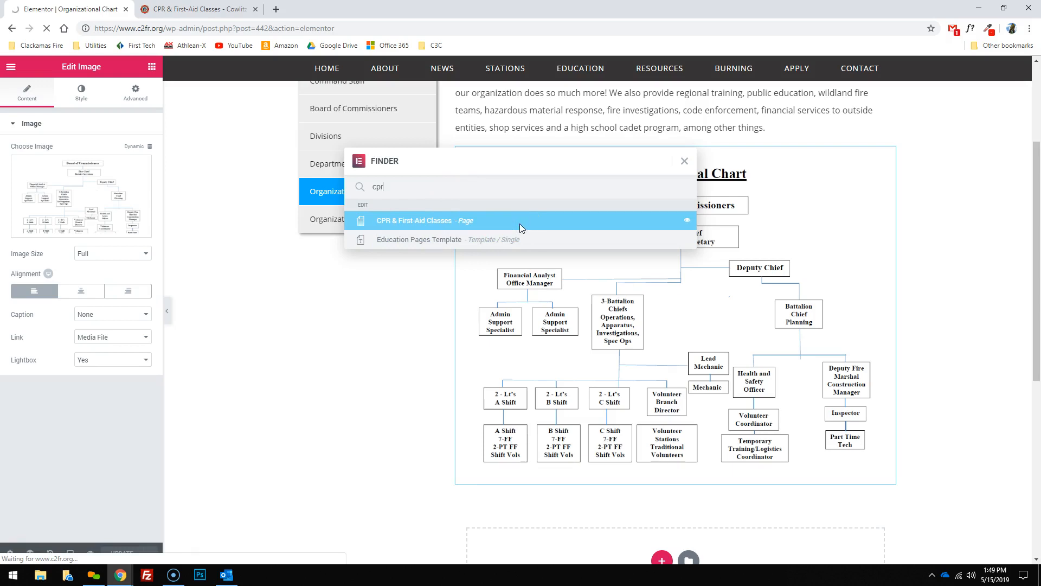
click(199, 10)
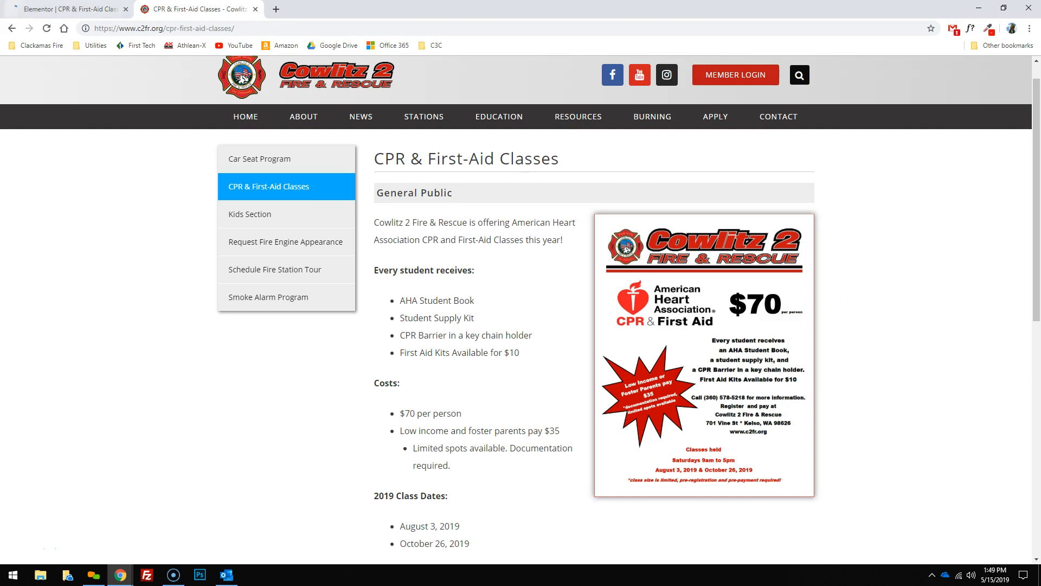
click(27, 9)
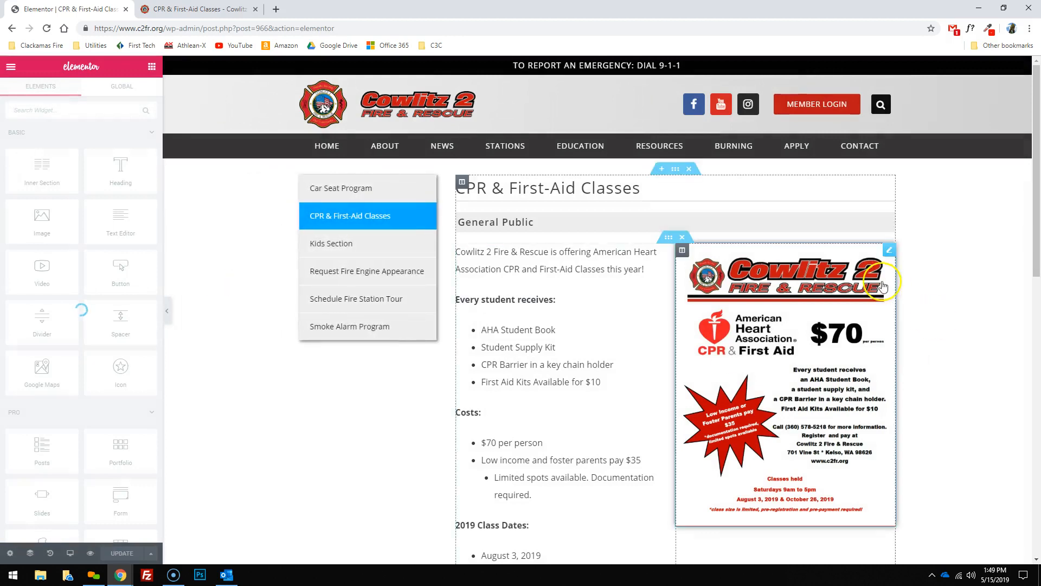
Open the class flyer image's settings, review the Media Library and file upload options for replacing it, and close the picker without inserting anything
click(890, 252)
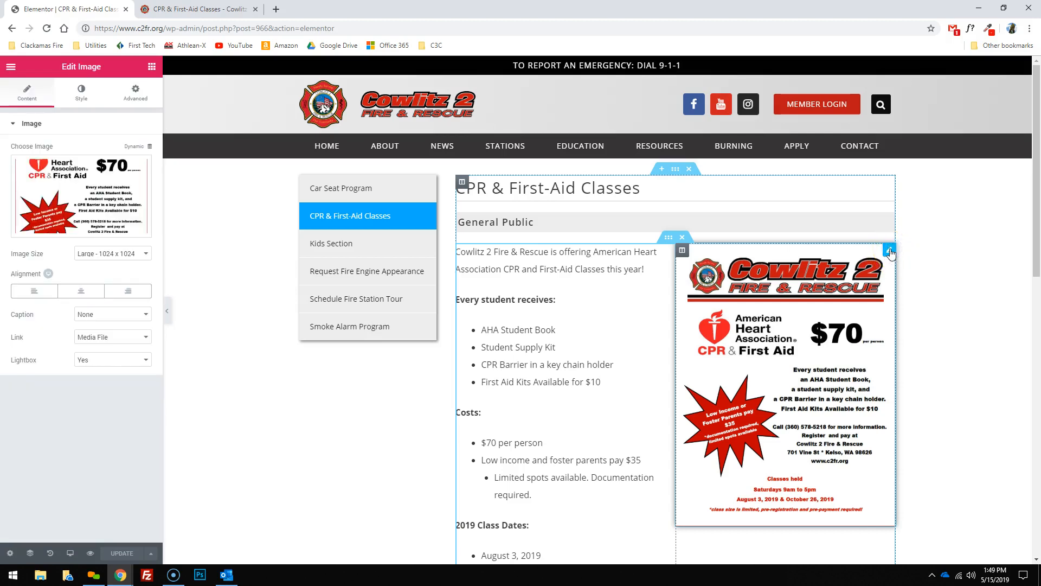
click(63, 180)
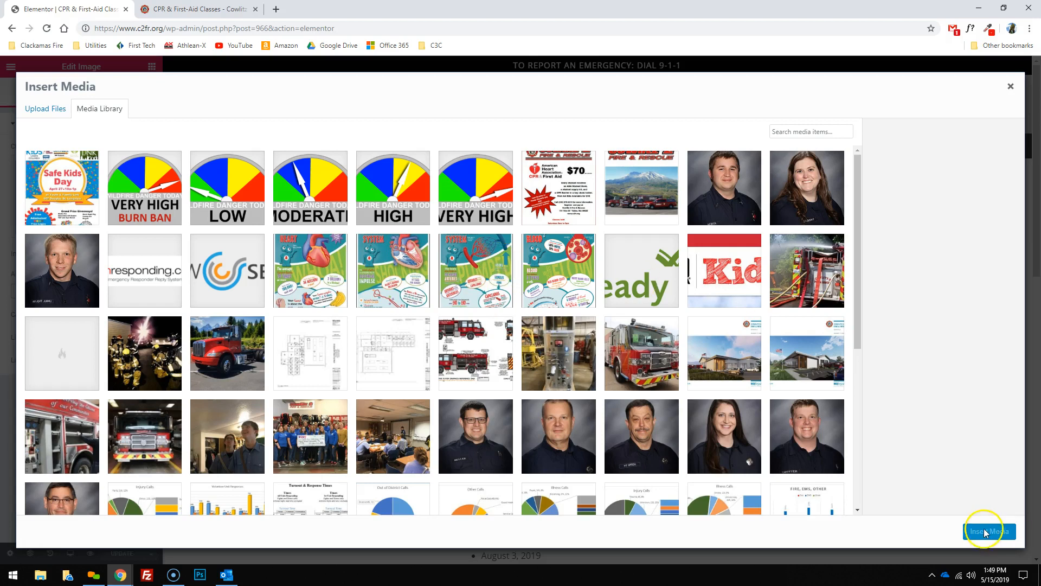
click(34, 111)
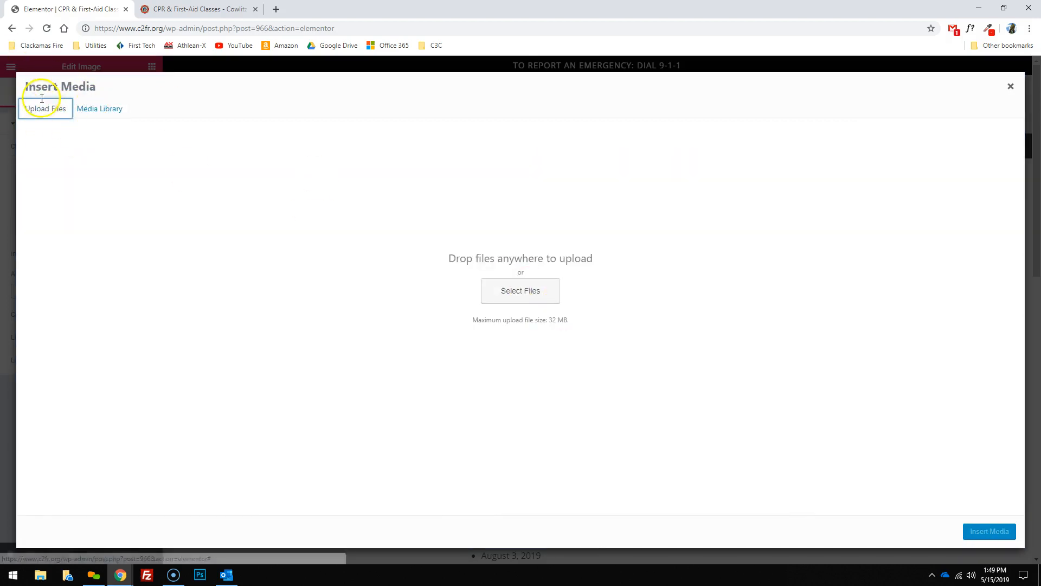
click(511, 298)
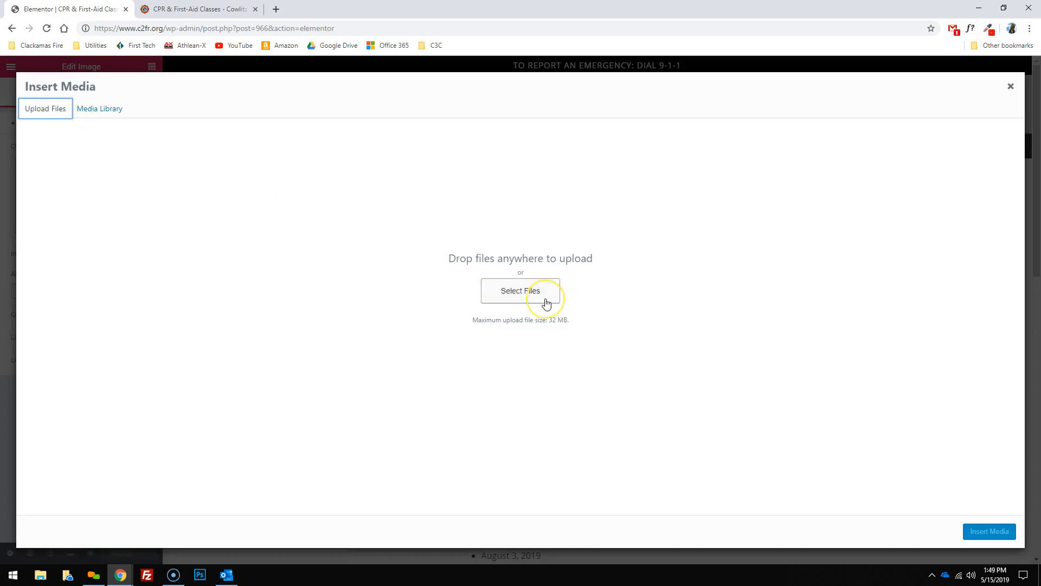
click(1010, 88)
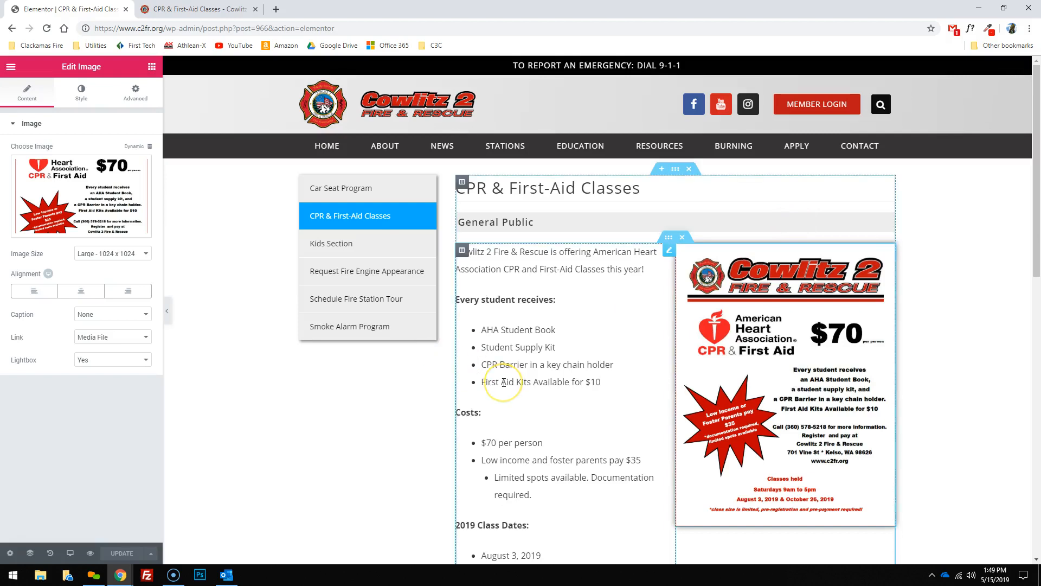